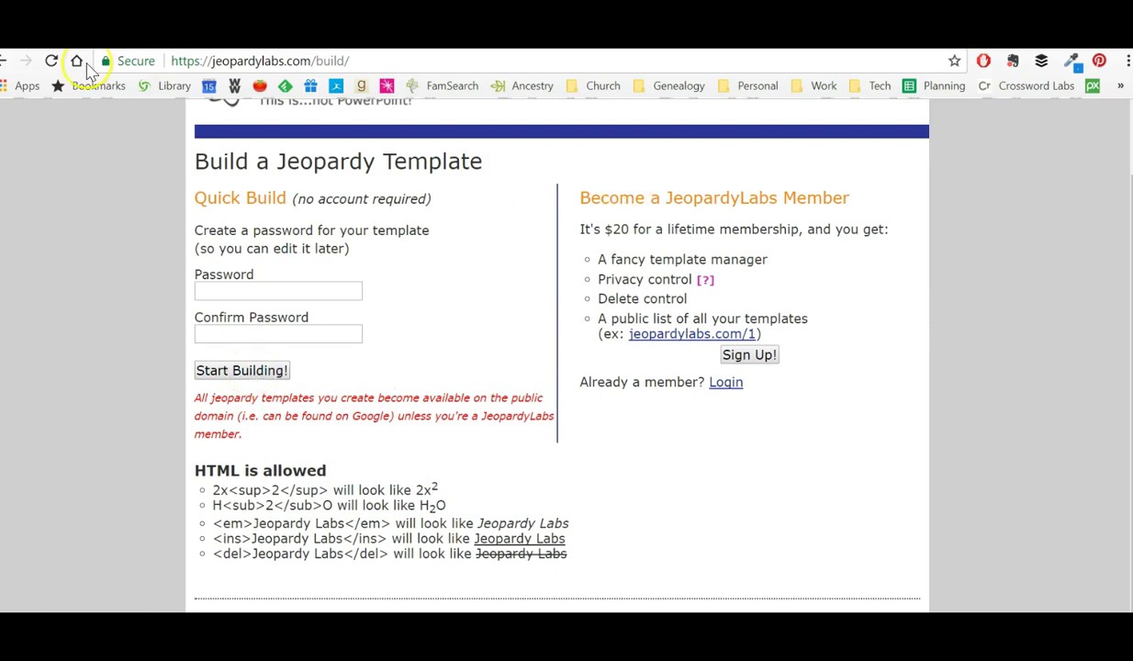
- Return to the JeopardyLabs home page, open the CrosswordLabs link in a new tab and switch to it
click(3, 61)
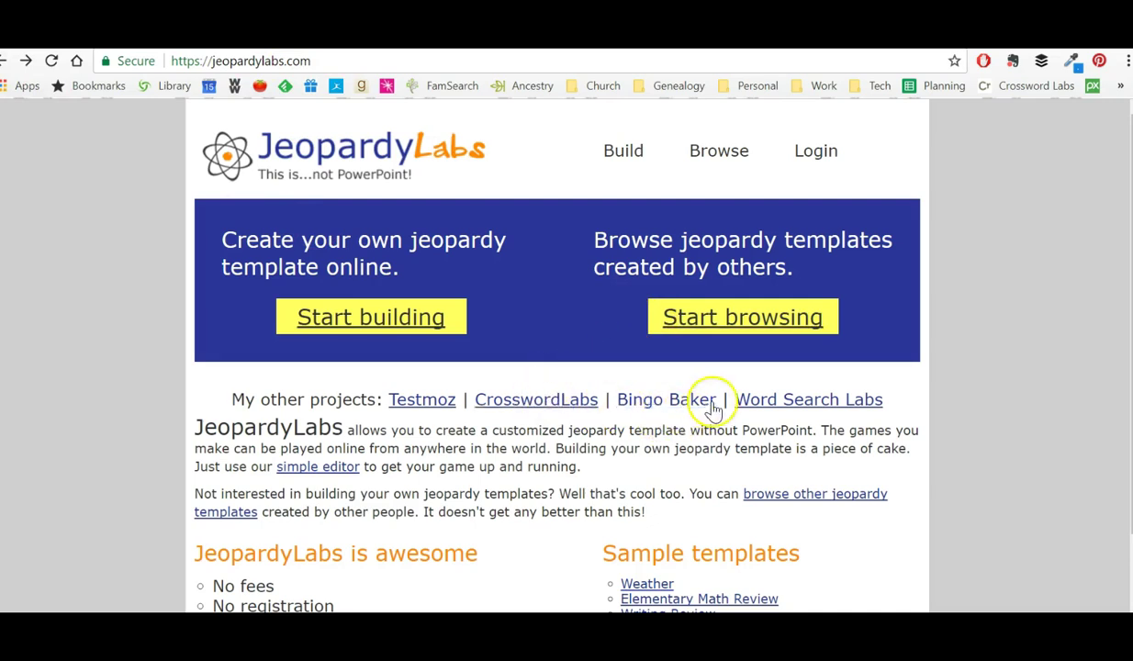
right_click(553, 401)
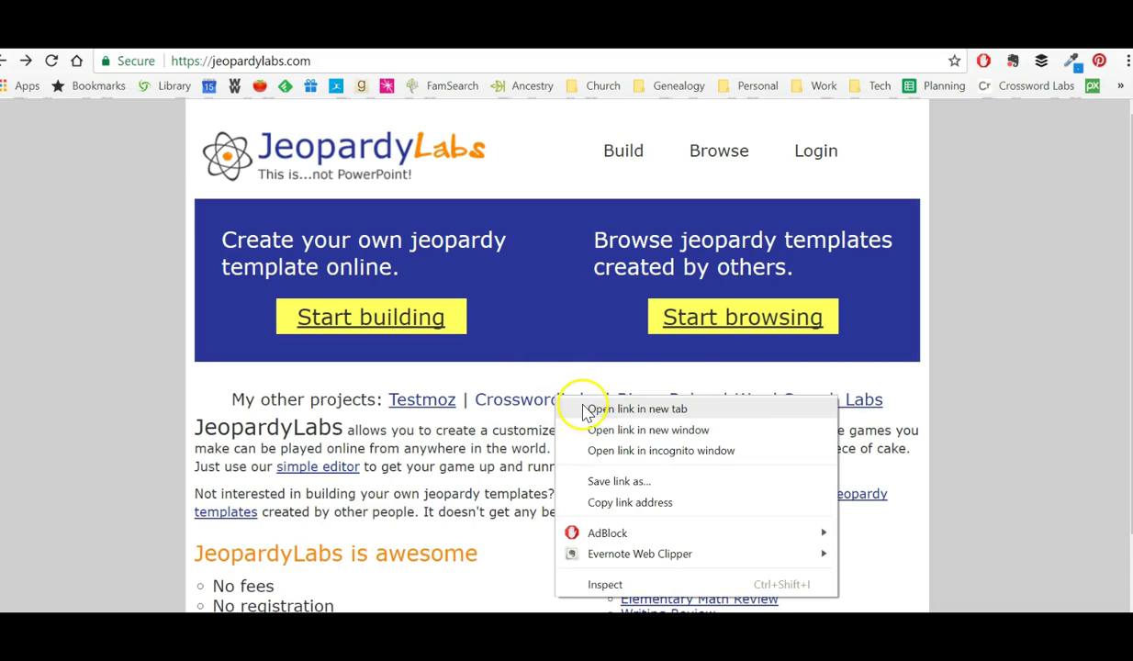
click(585, 409)
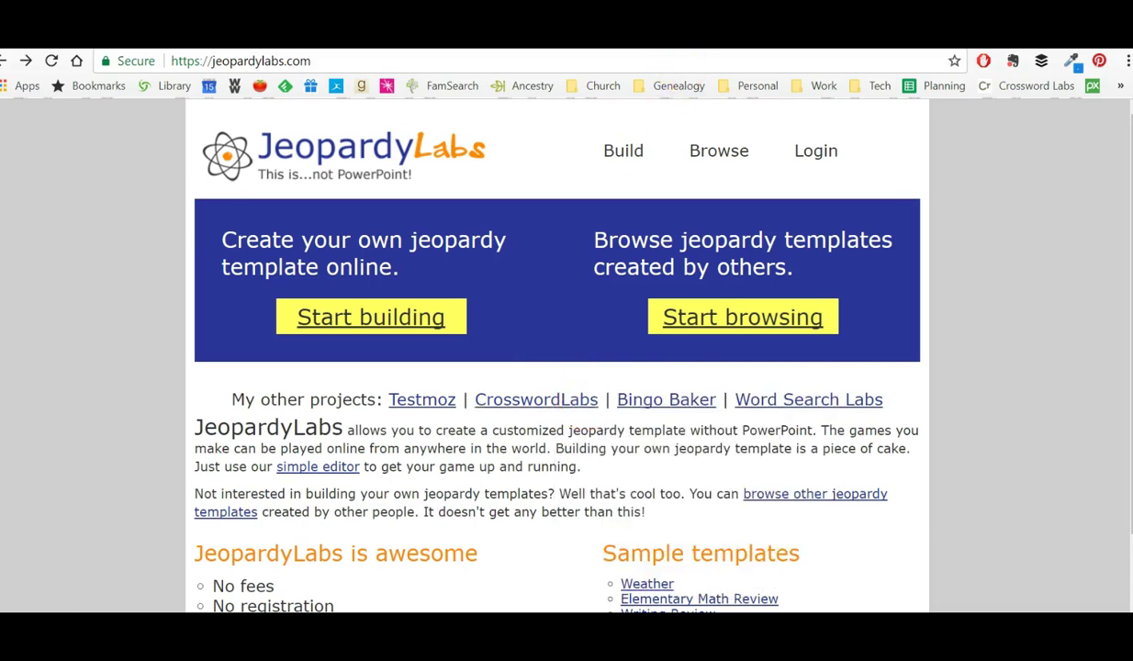
key(ctrl+Tab)
click(299, 251)
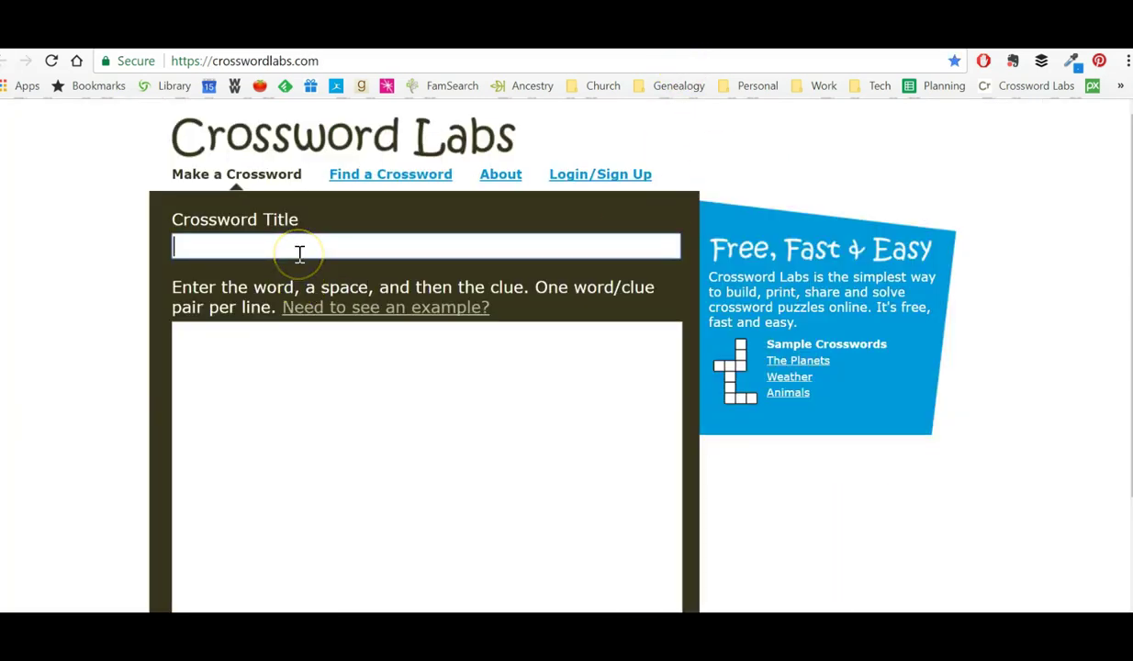
- Search the existing crosswords for "LDS" and open the LDS History puzzle created on 12/17/2015
click(408, 181)
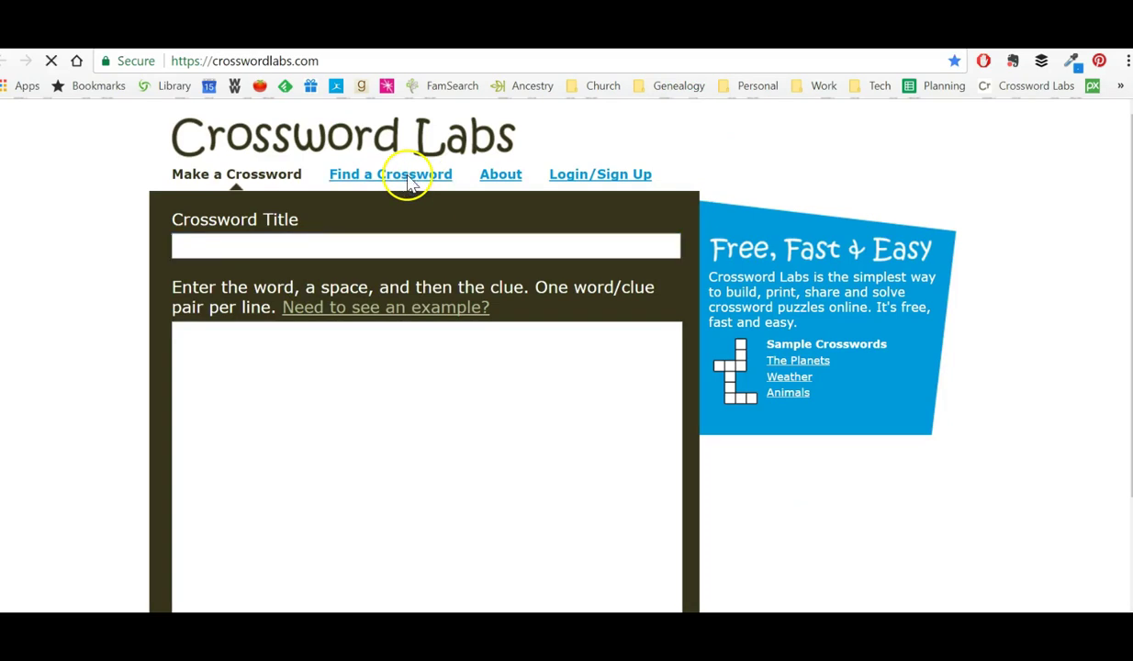
click(247, 259)
text(LDS)
key(Return)
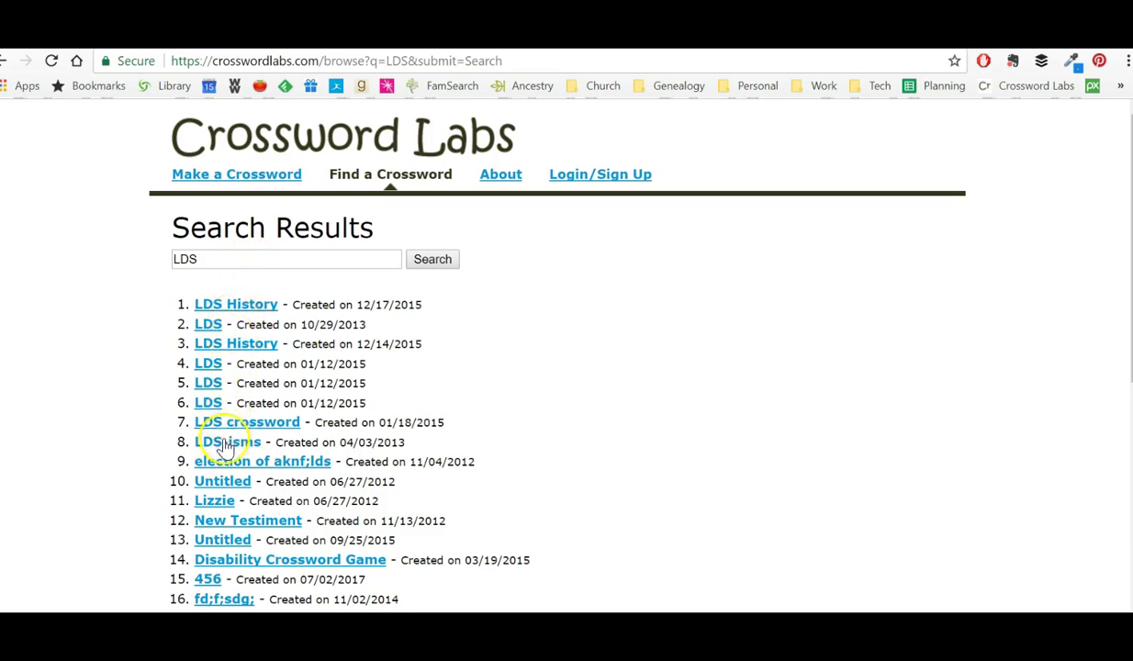
click(235, 303)
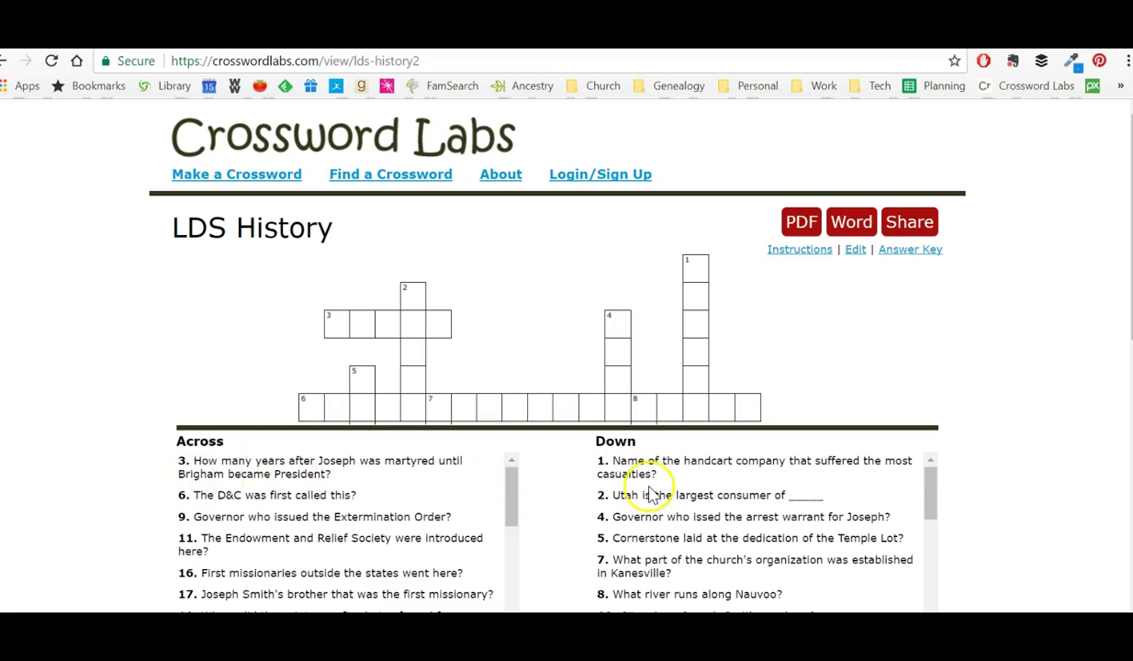
- Examine the full grid of the LDS History crossword
scroll(566, 257, down, 7)
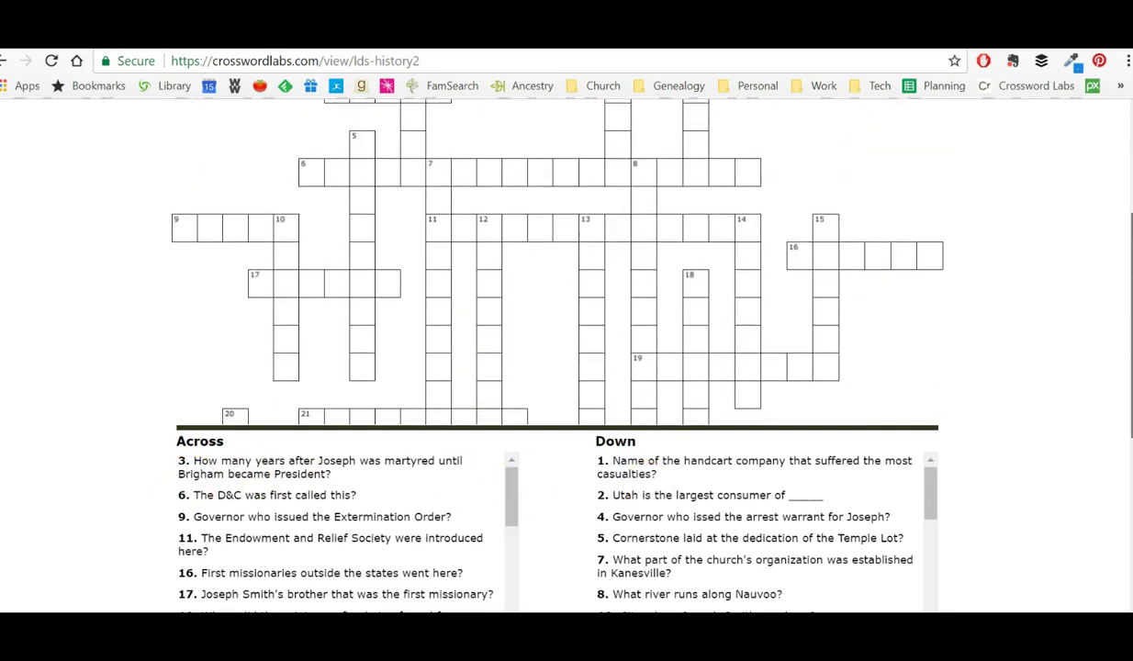
scroll(567, 261, down, 2)
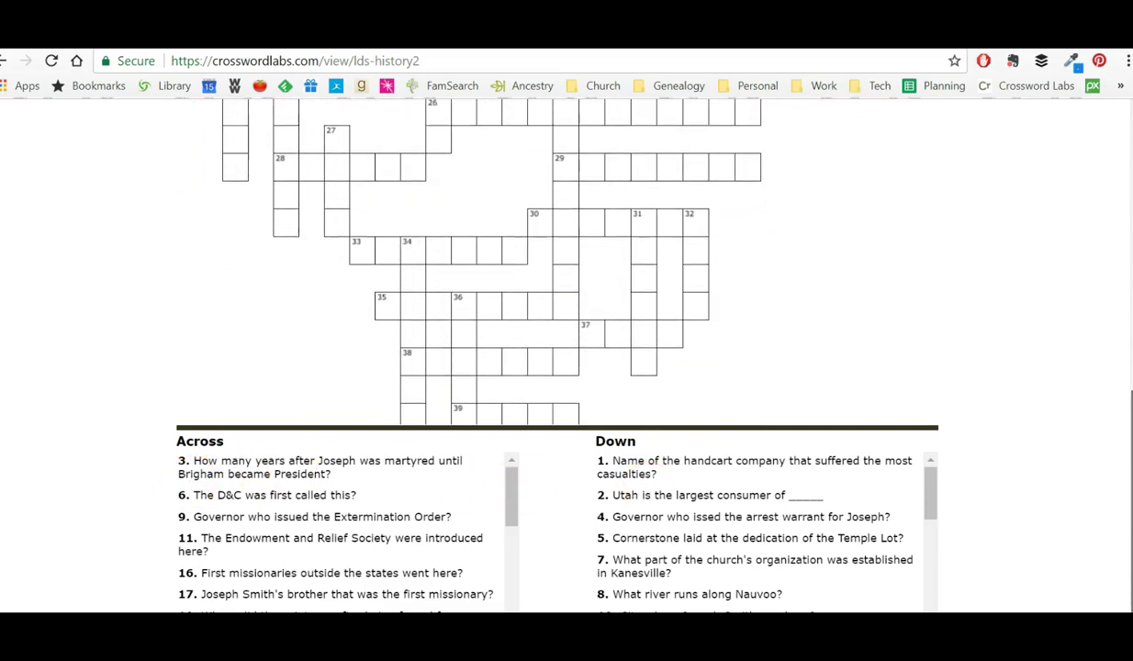
scroll(567, 261, up, 4)
scroll(566, 262, up, 5)
scroll(567, 262, down, 3)
scroll(566, 261, up, 1)
scroll(567, 261, up, 2)
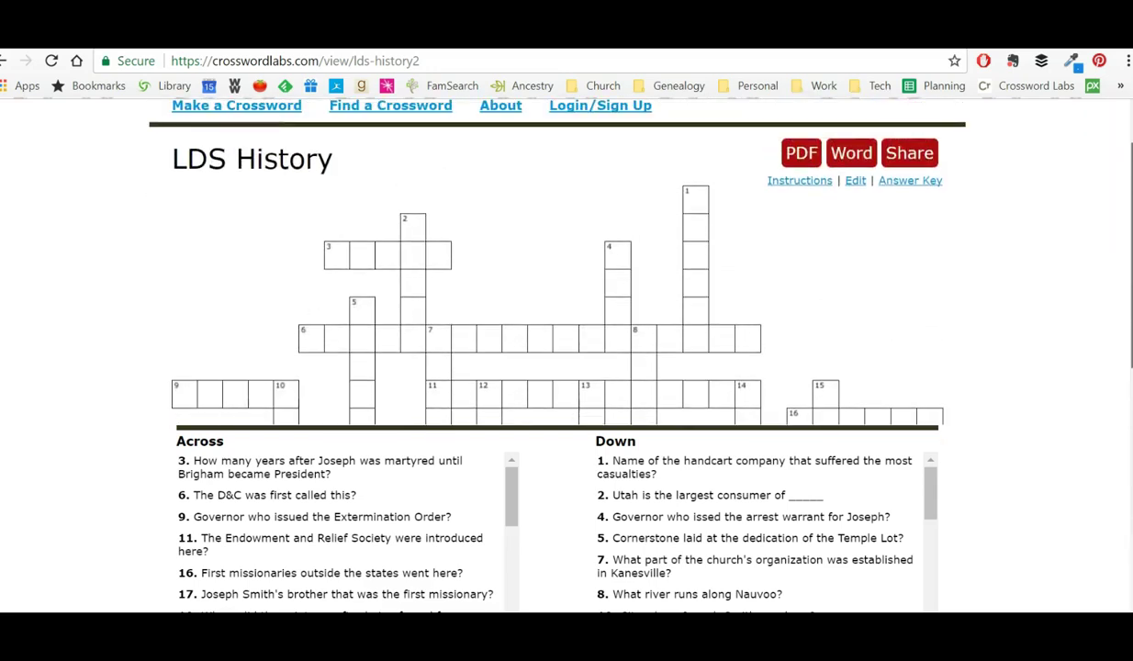
scroll(566, 261, up, 1)
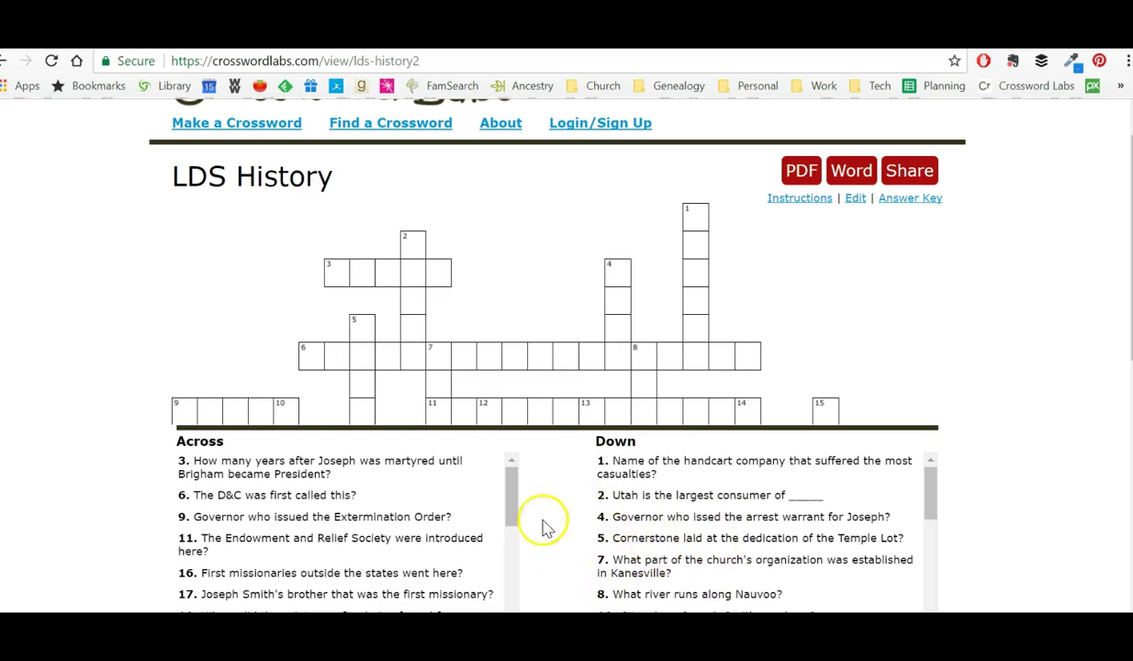
- Request the answer key of the LDS History crossword, and return to the LDS search results
click(899, 200)
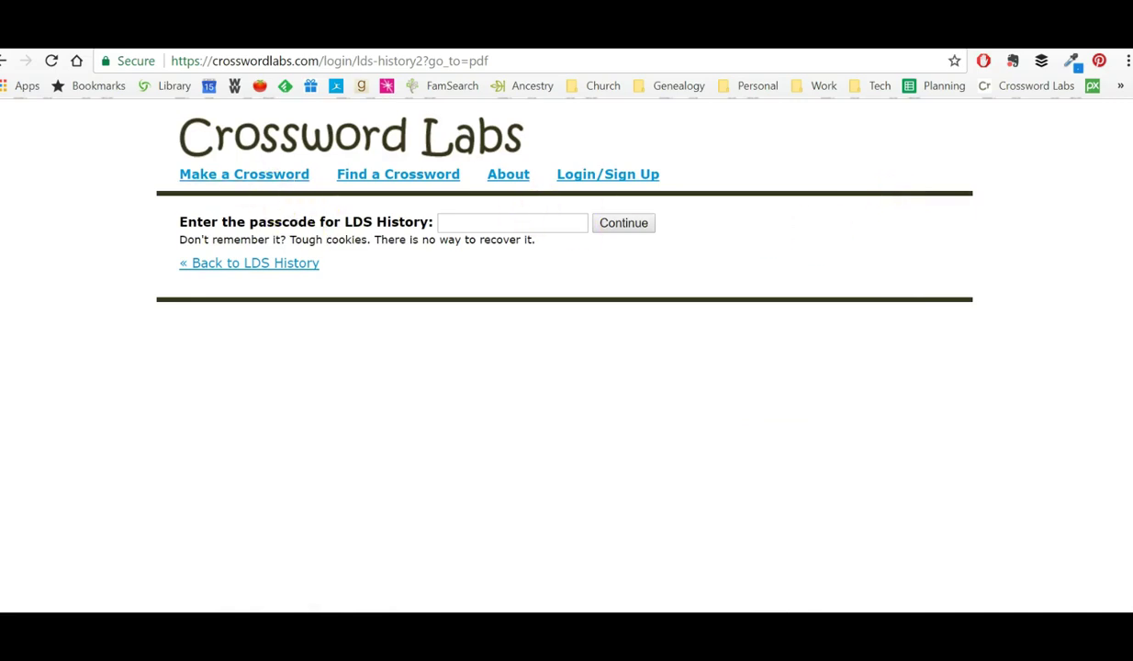
click(3, 61)
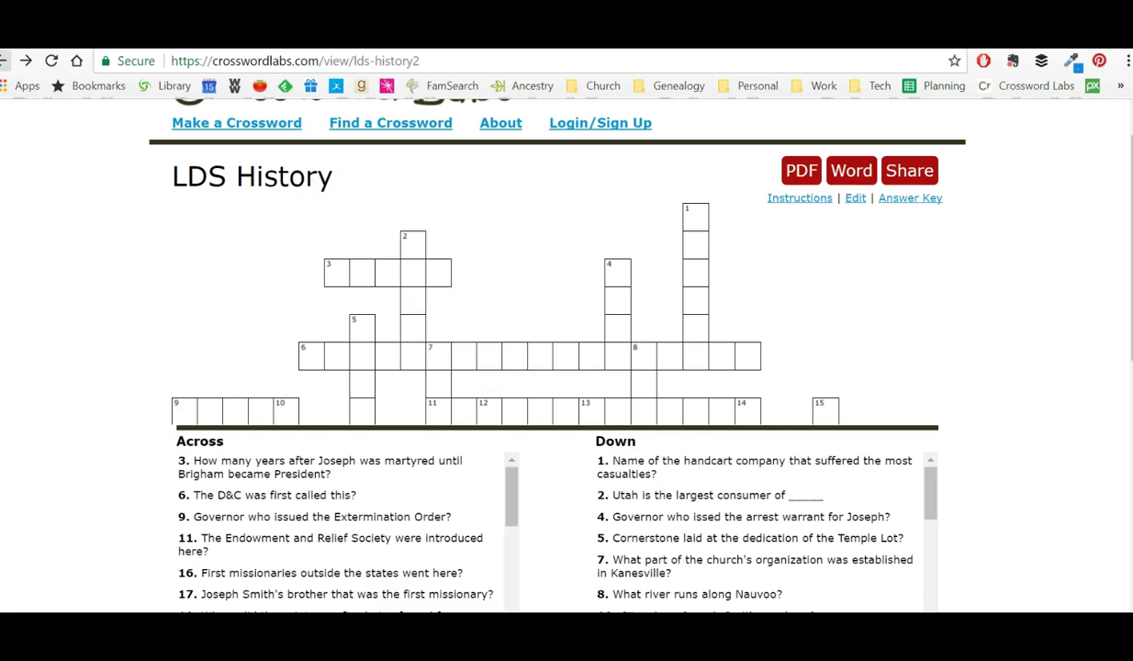
click(3, 61)
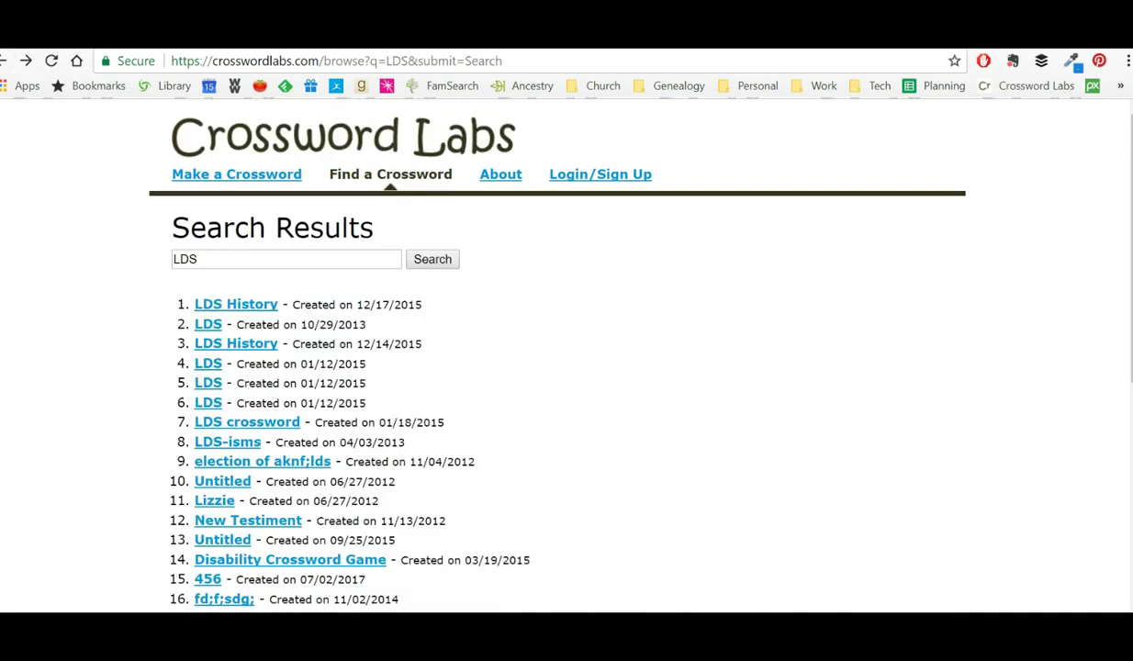
- Start a new crossword and title it "New Testament"
click(219, 182)
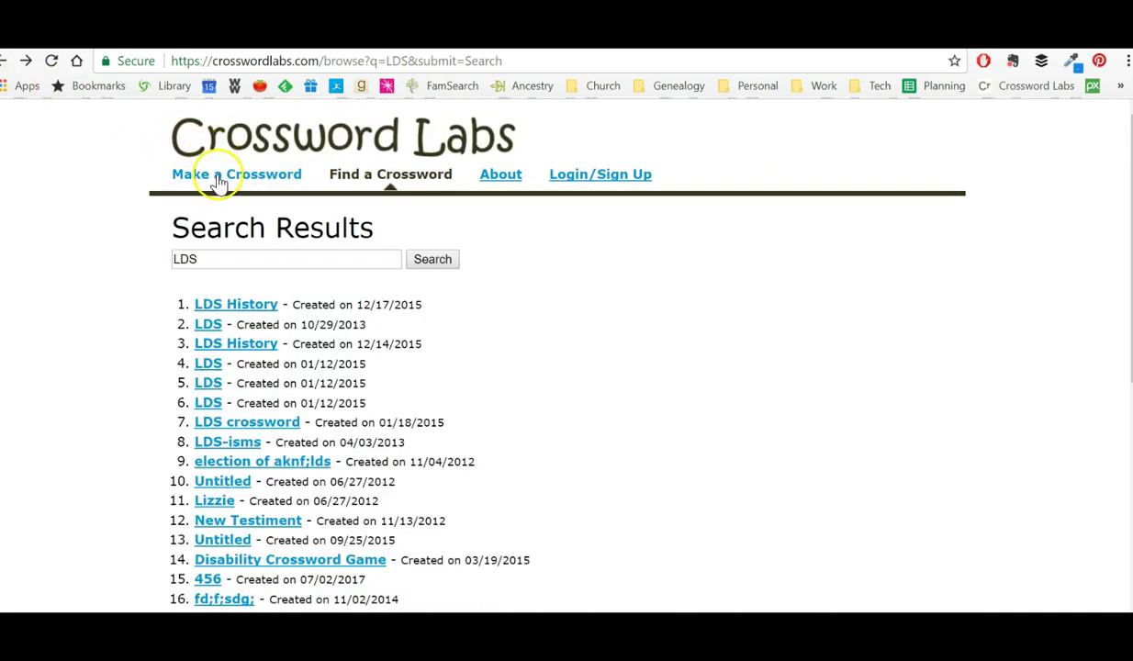
click(229, 248)
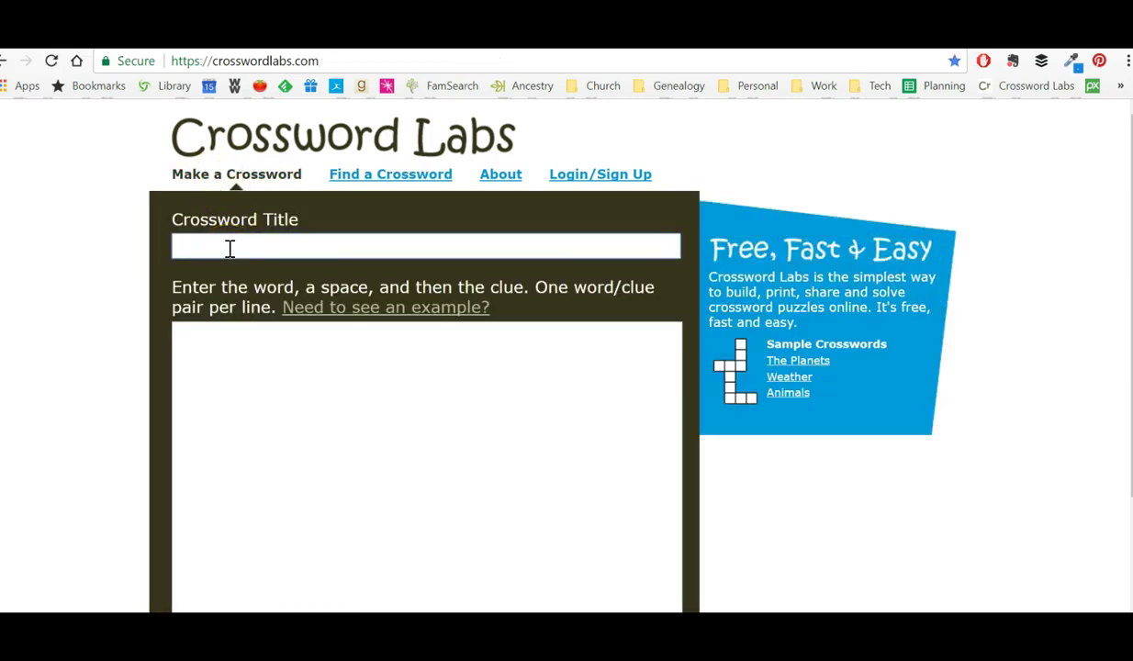
text(New Testament)
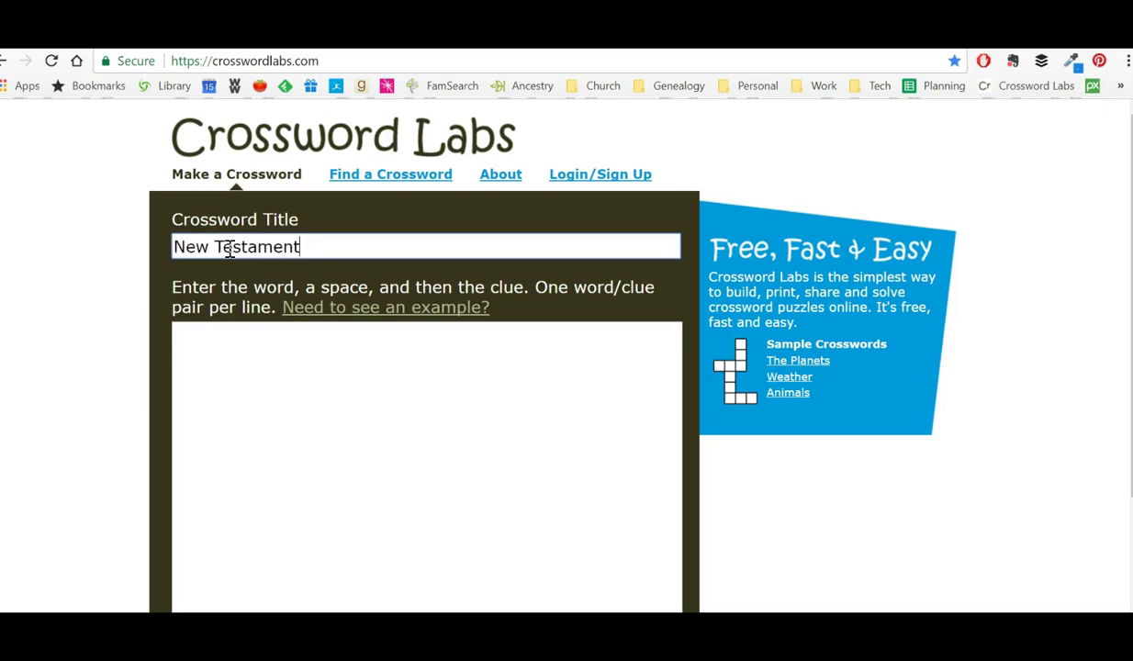
- Enter "Apostle who first saw Jesus after his resurrection" as the first line of the word and clue list
click(233, 354)
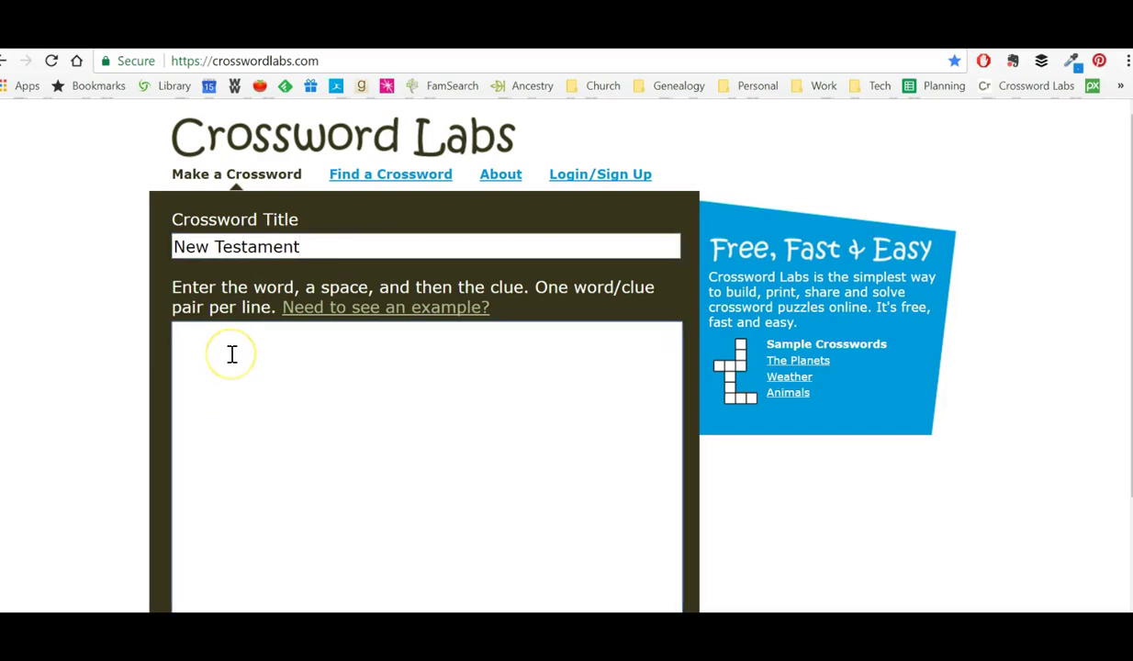
text(Apostle who first saw)
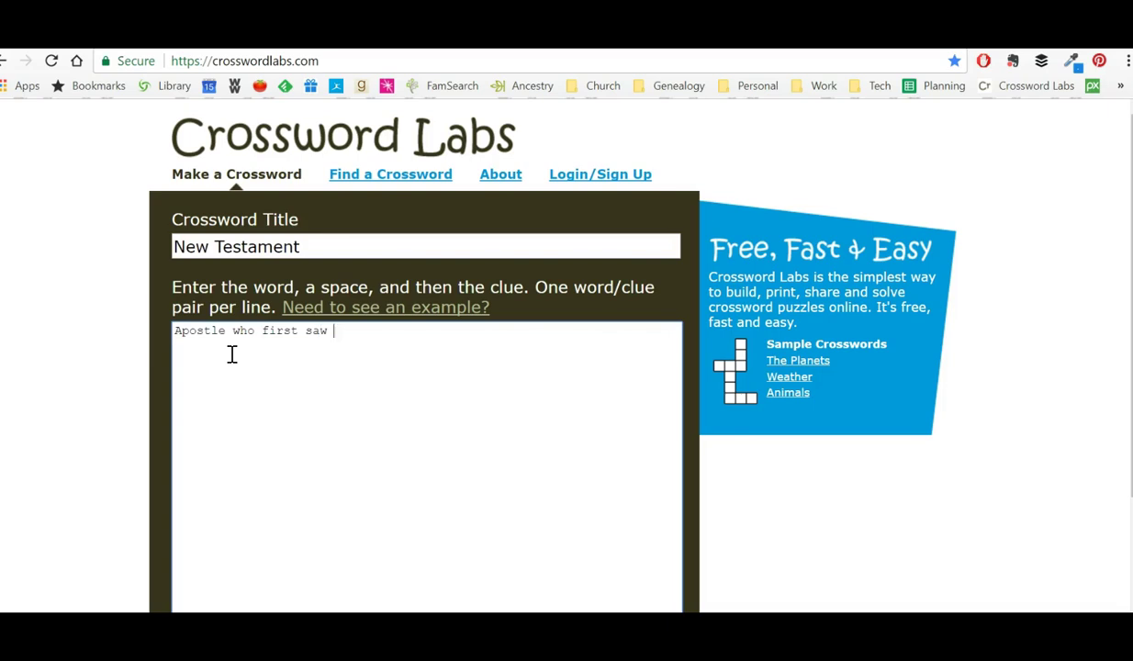
text( Jesus after his resurrection)
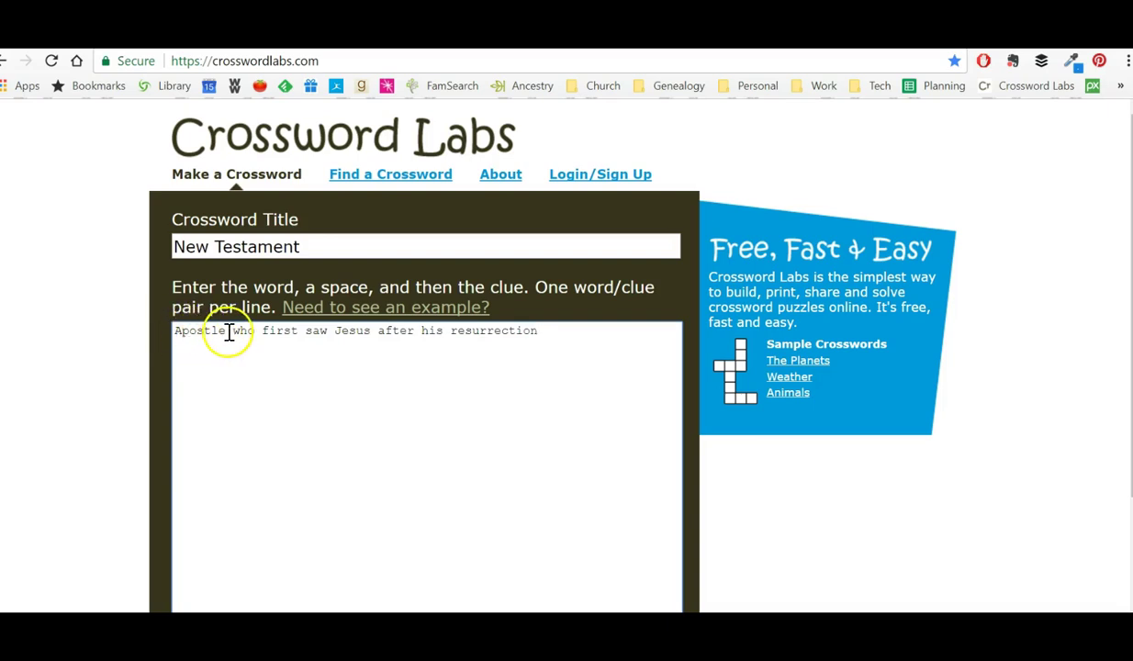
click(176, 331)
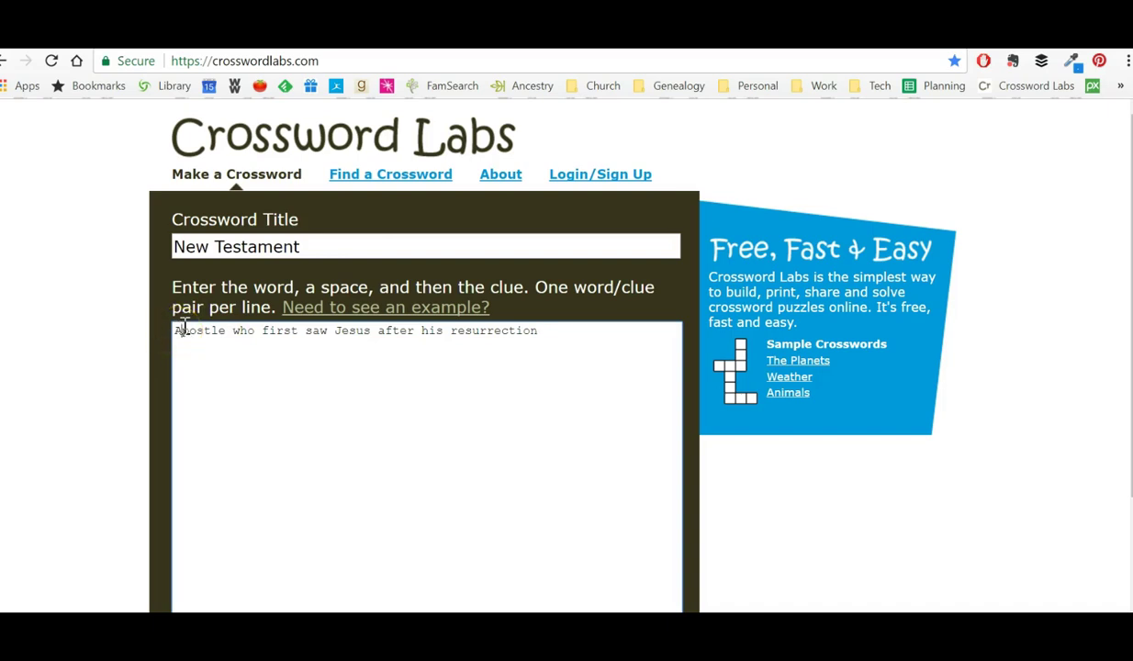
drag(182, 329, 600, 352)
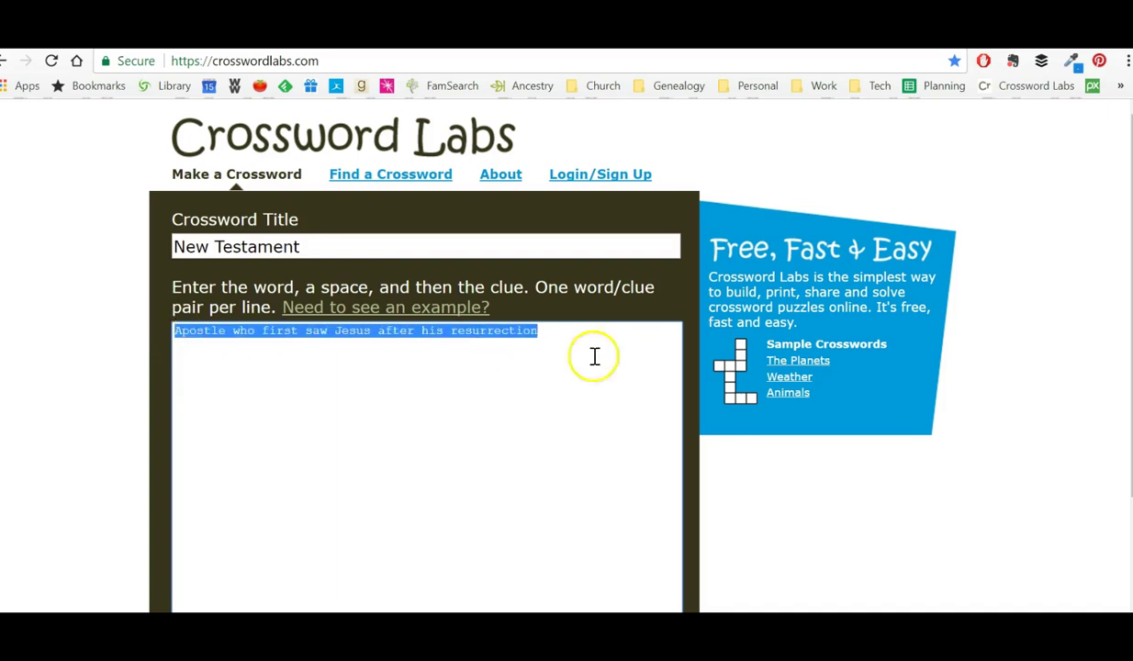
click(227, 332)
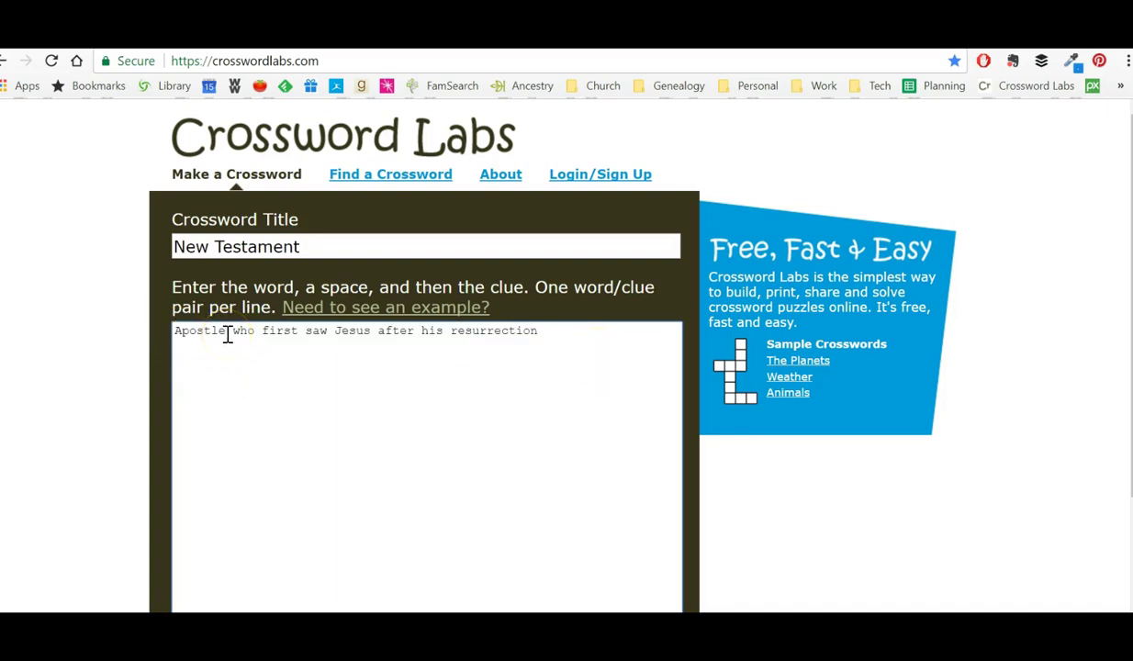
drag(232, 332, 561, 334)
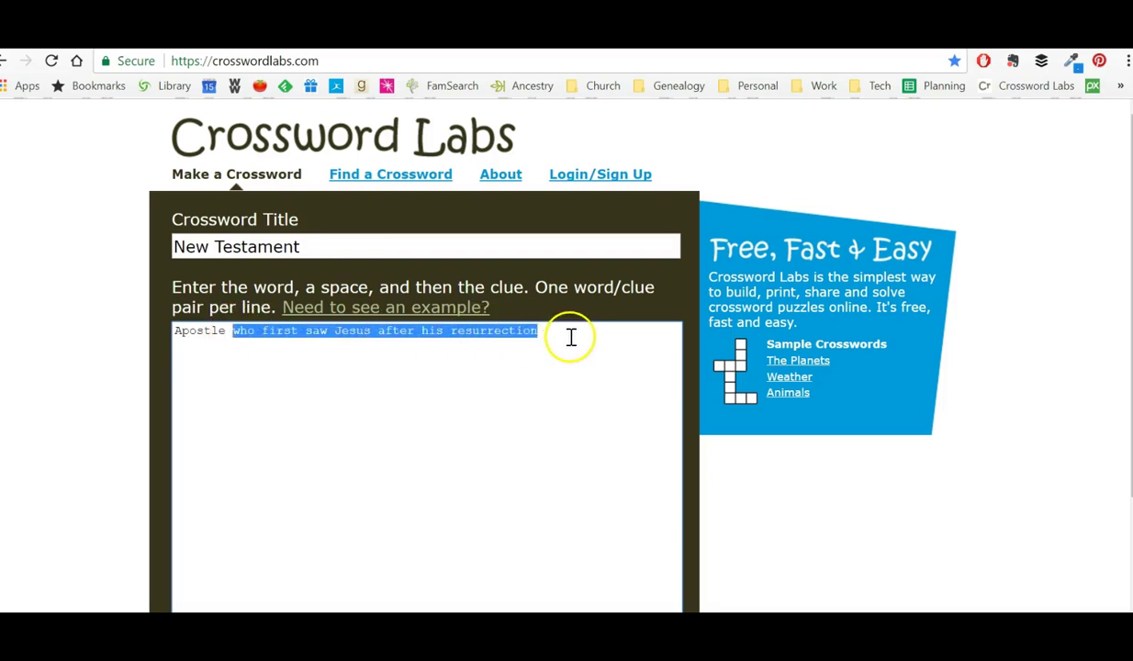
click(174, 332)
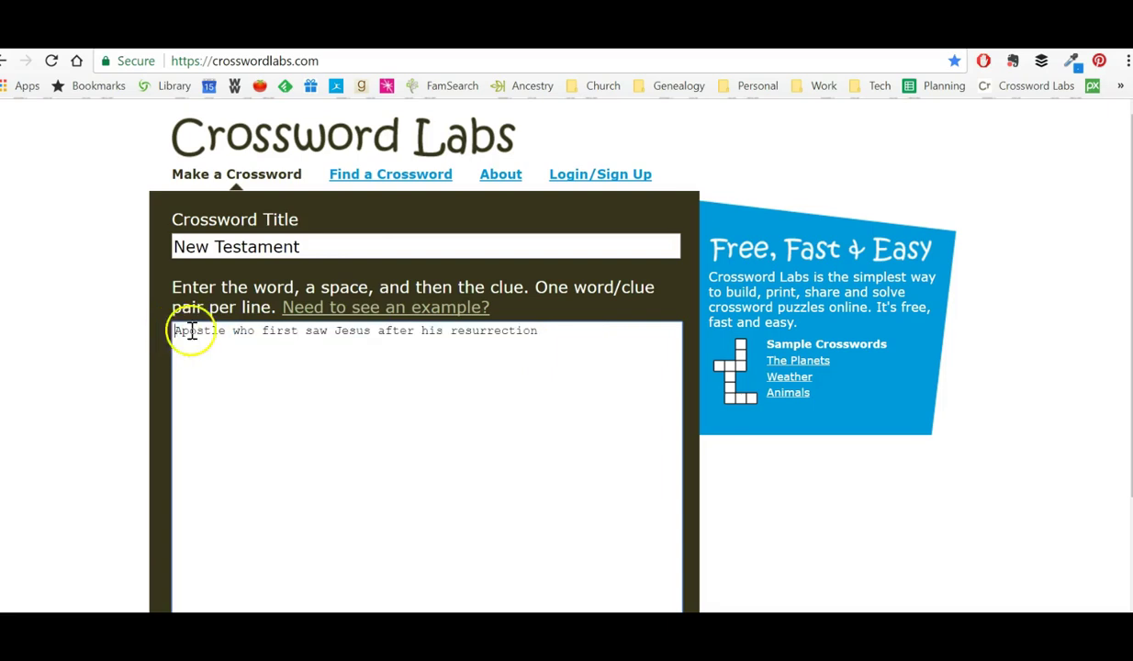
drag(174, 330, 671, 357)
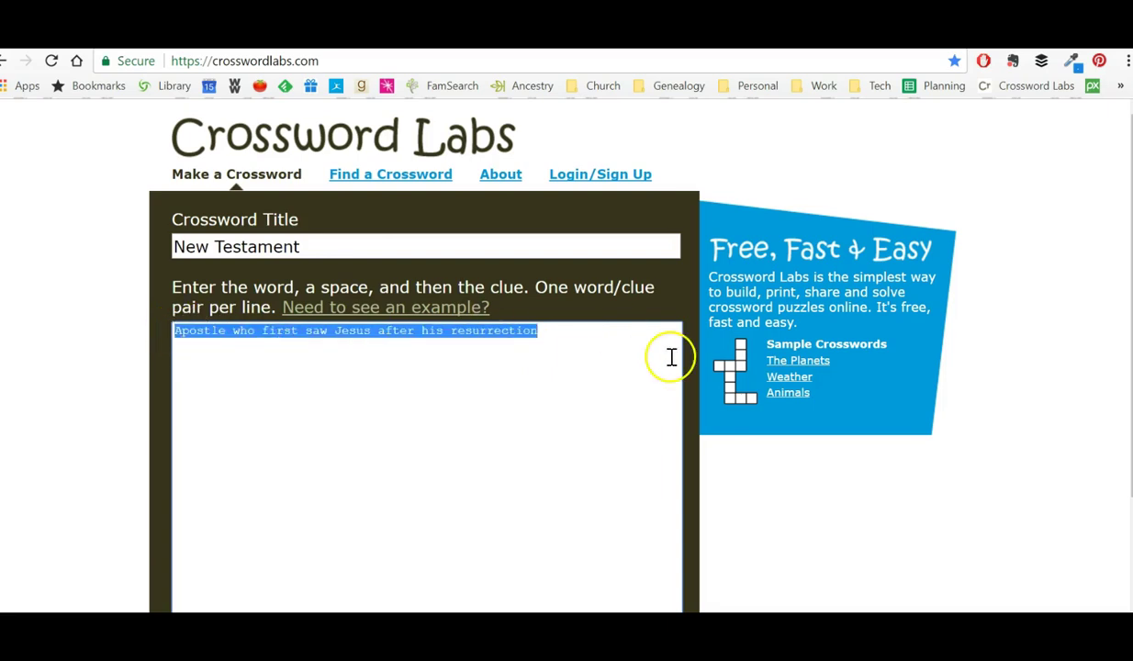
click(227, 334)
drag(226, 334, 168, 331)
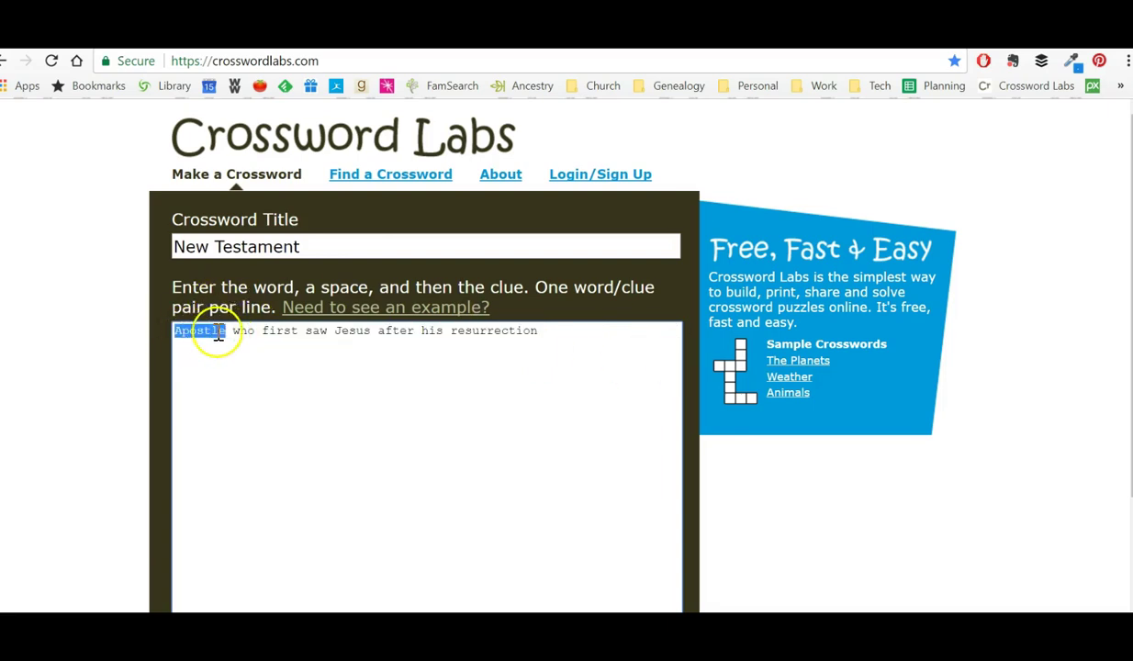
- Replace the whole line in the word and clue list with "Galilee Where was Jesus from?"
drag(542, 330, 135, 328)
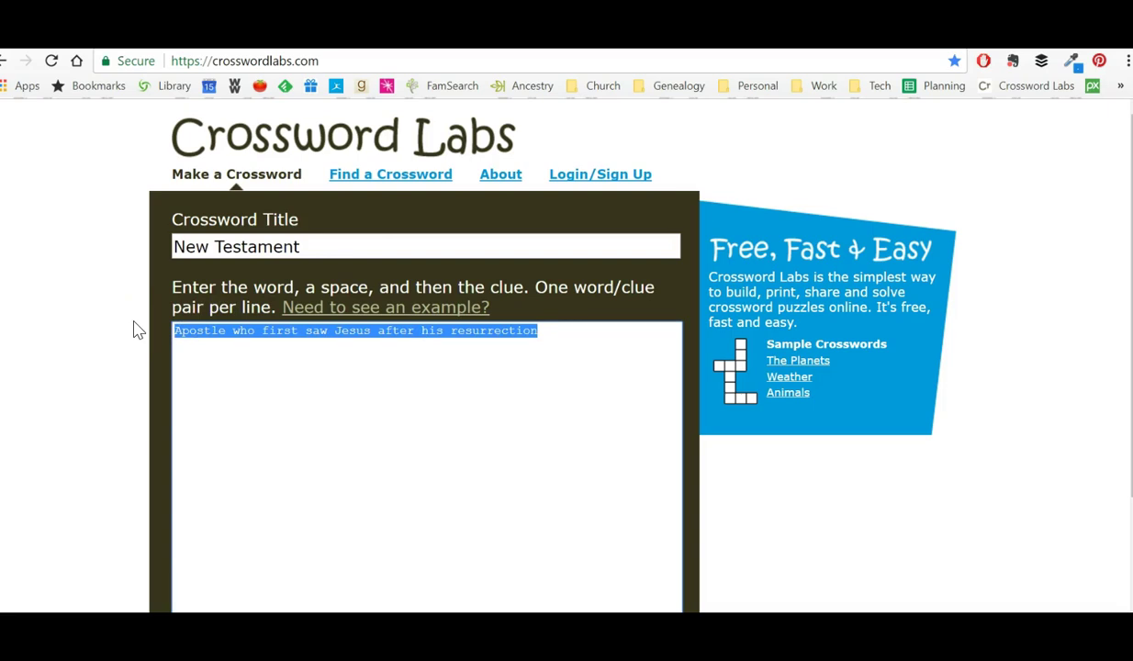
text(C)
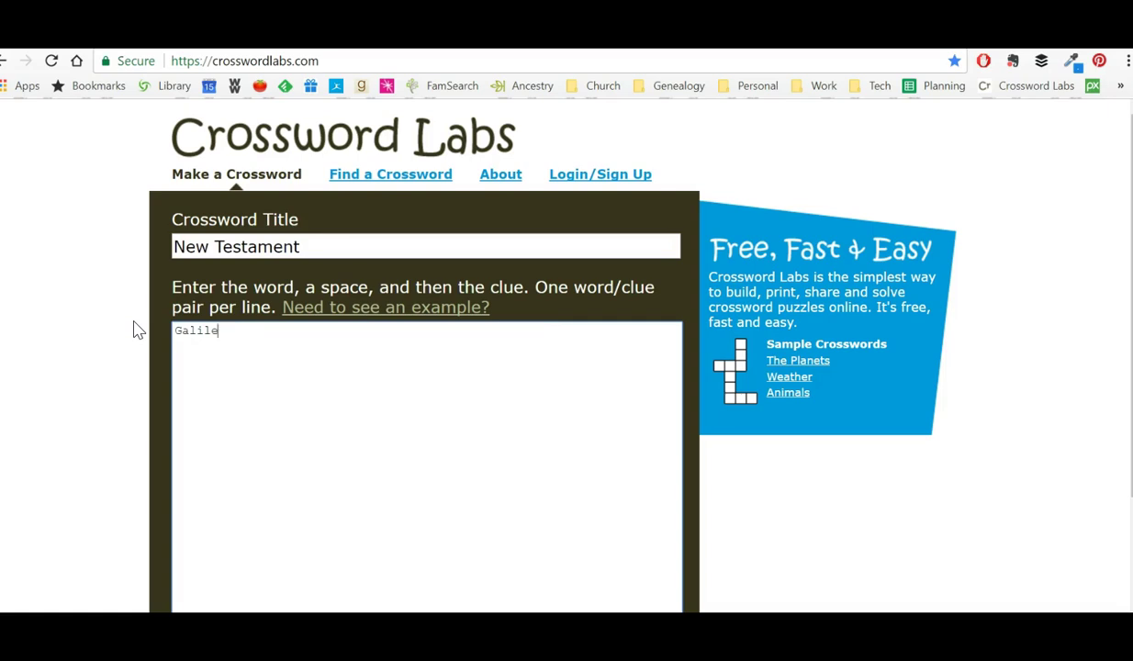
text(alilee Where was Jesus from?)
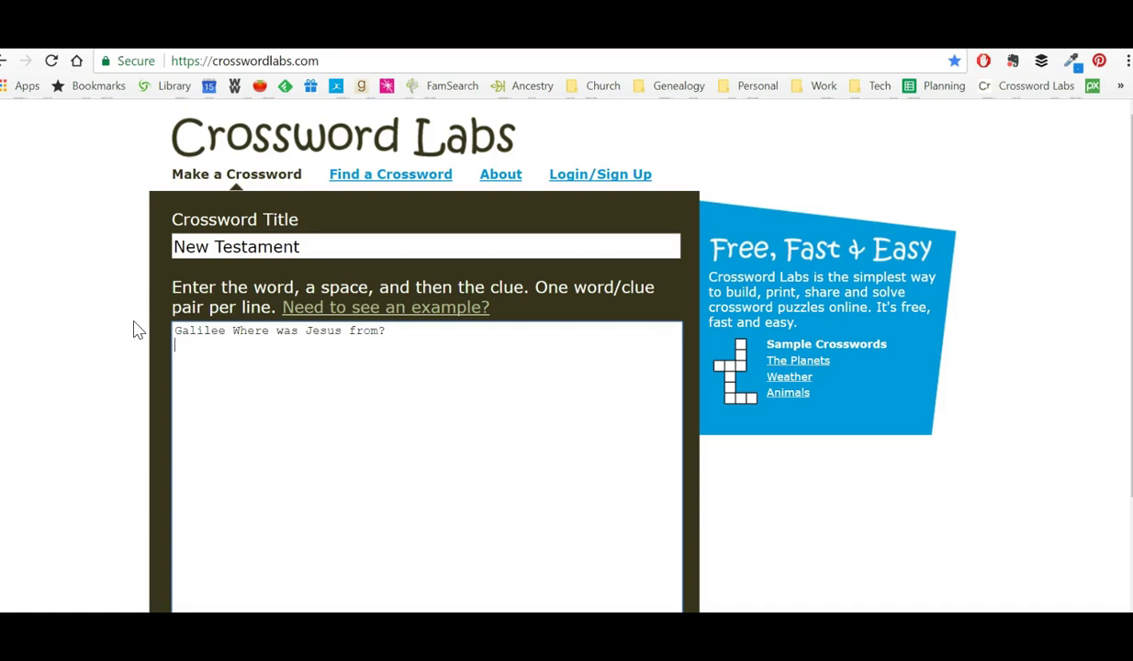
- Try to generate the crossword from the single Galilee entry, without a passcode
scroll(930, 233, down, 3)
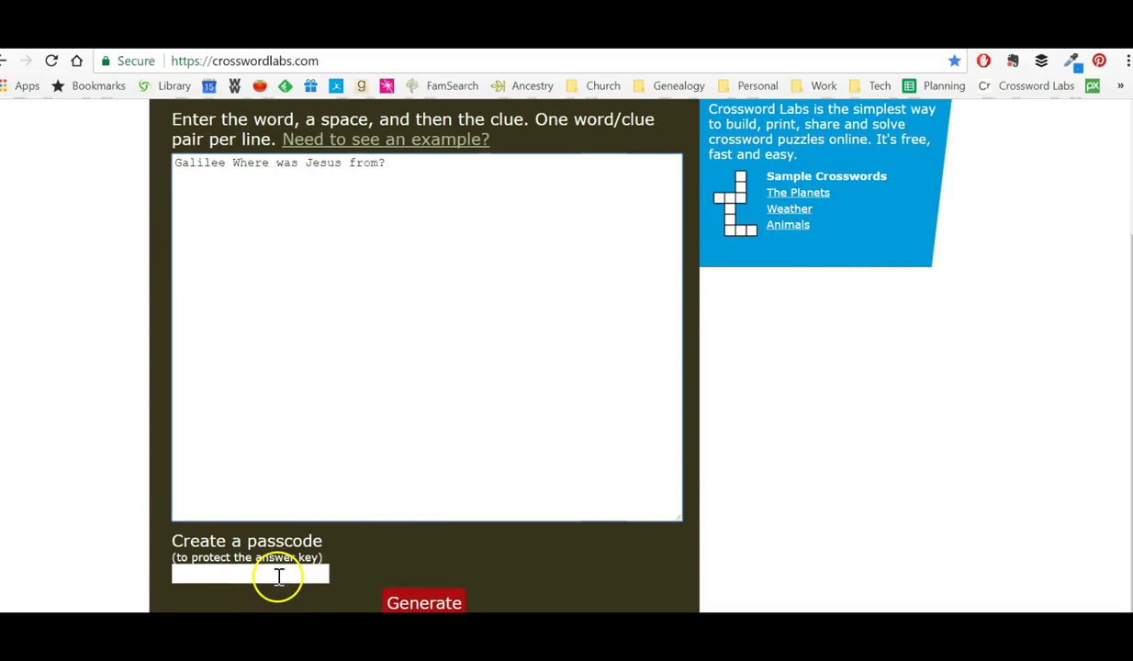
click(418, 602)
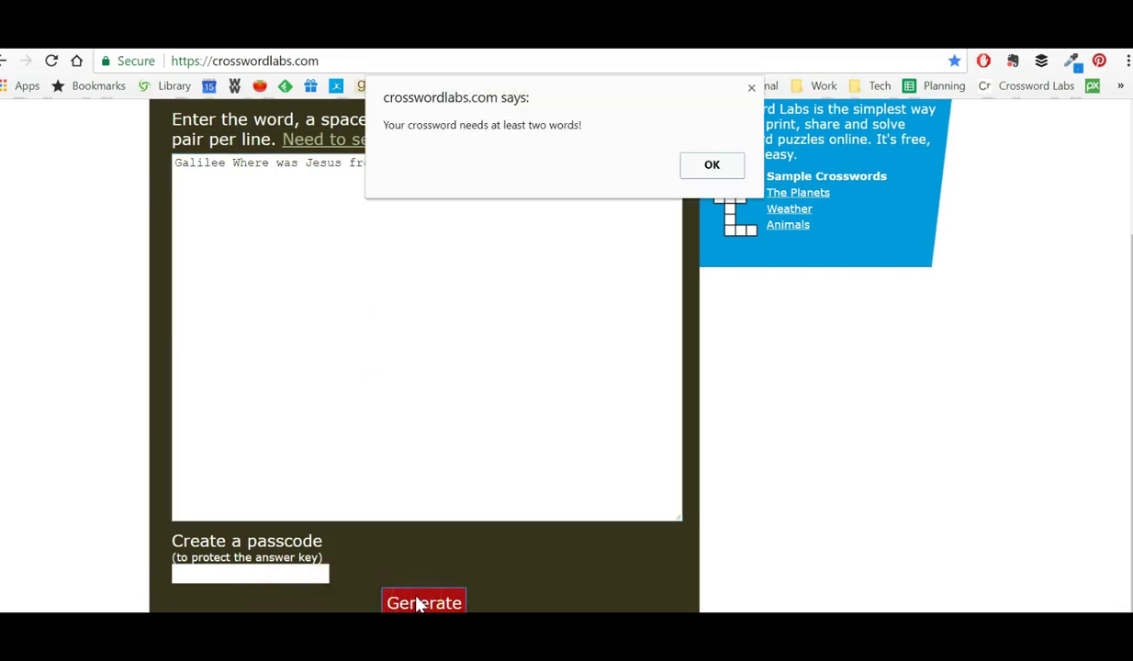
click(696, 167)
- Add the second line "carpenter What was Joseph's profession" to the word list and generate the crossword
click(401, 166)
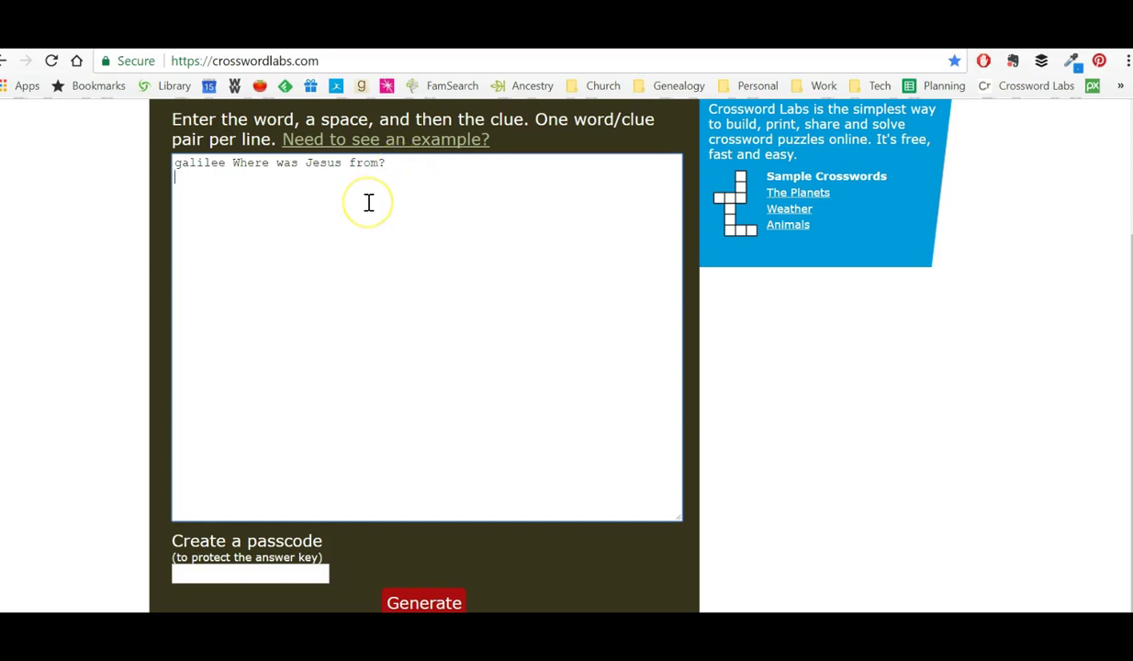
text(cap)
text(penter Wh)
text(at was Joseph's)
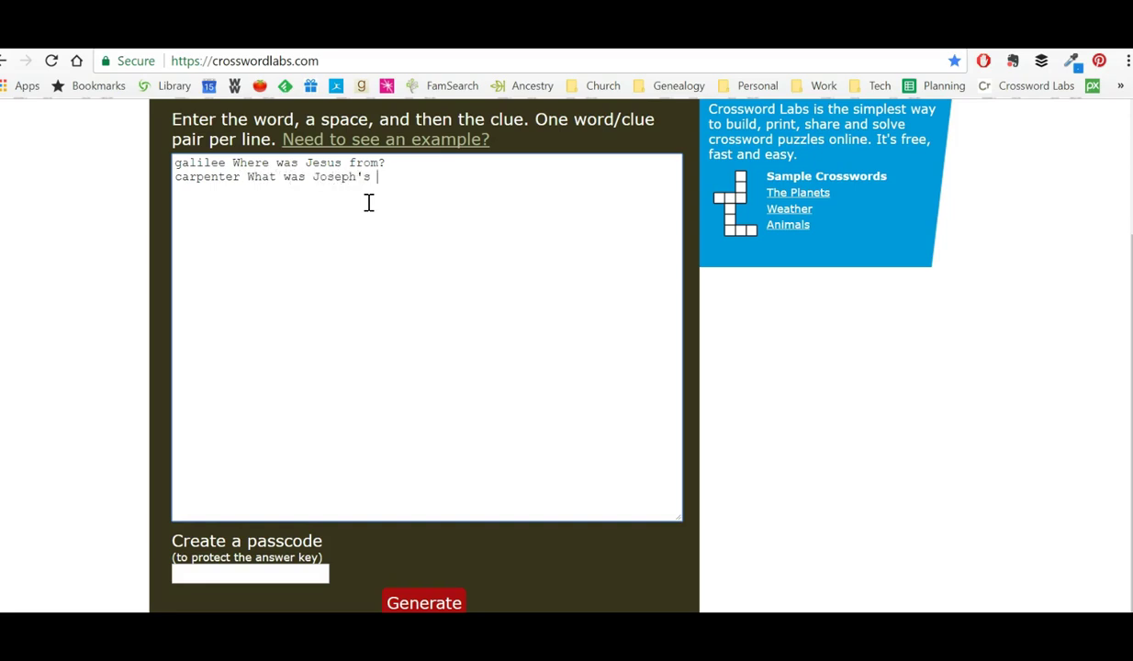
text( profession)
click(423, 604)
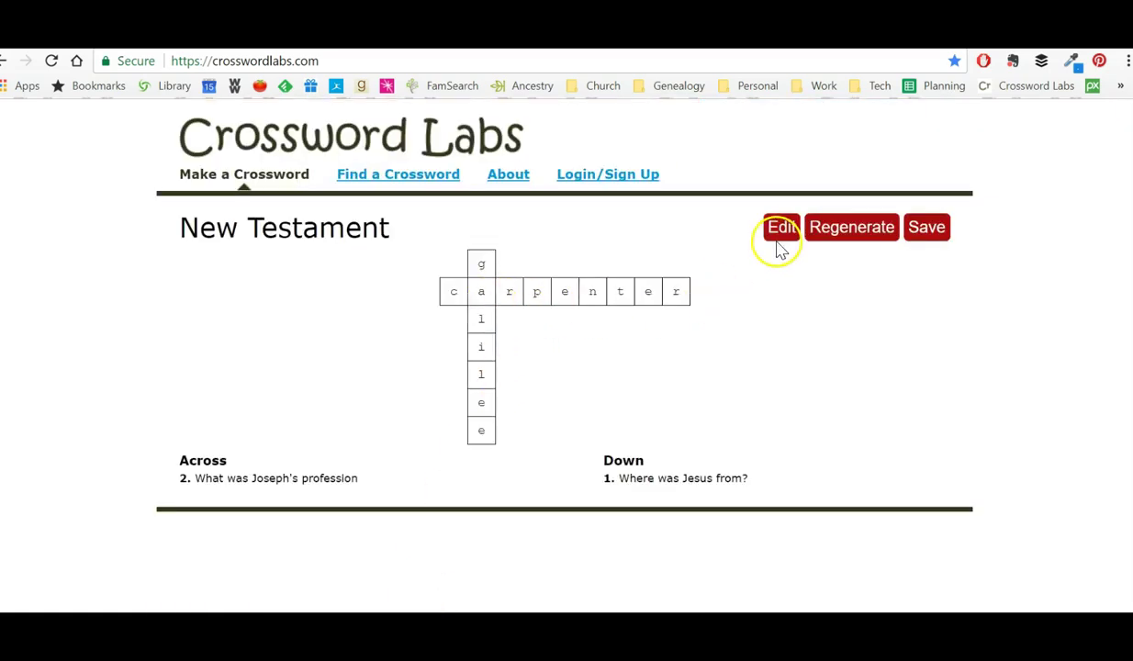
- Regenerate the New Testament crossword with a different word layout
click(850, 232)
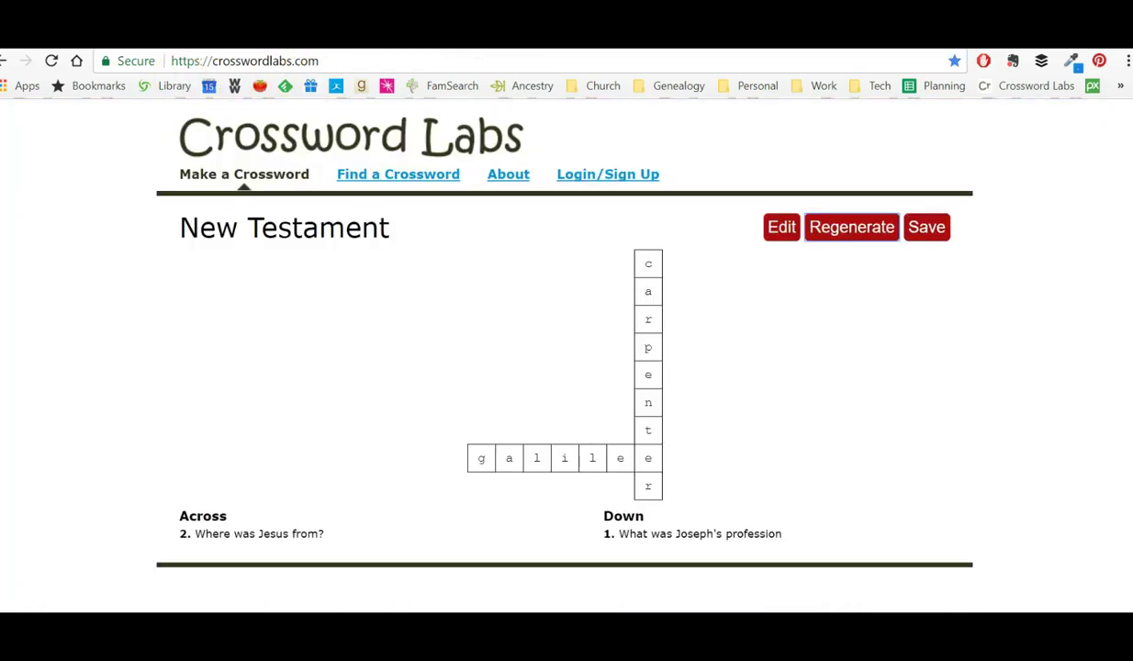
- Switch to Word Search Labs and search the existing word searches for LDS
click(638, 41)
click(746, 407)
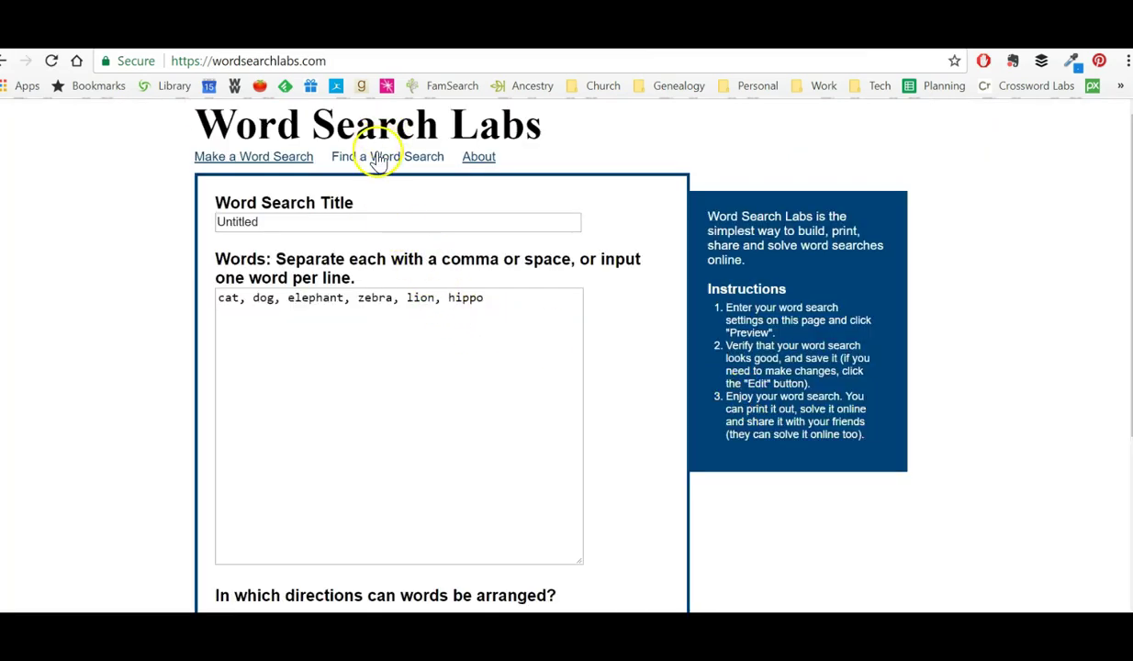
click(378, 161)
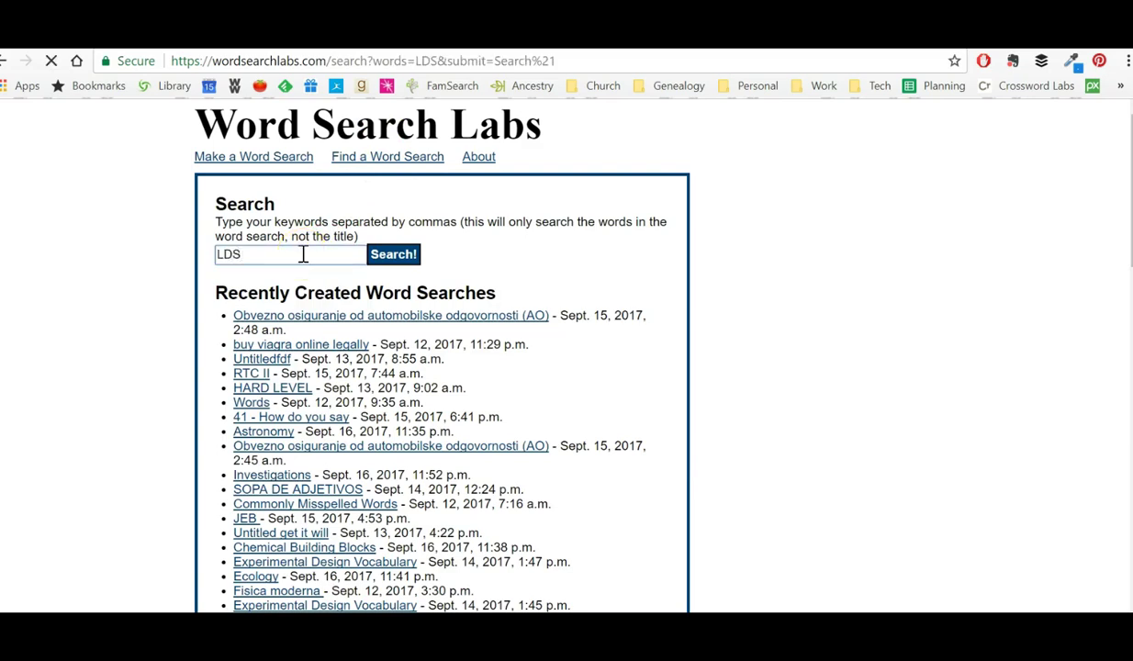
click(400, 259)
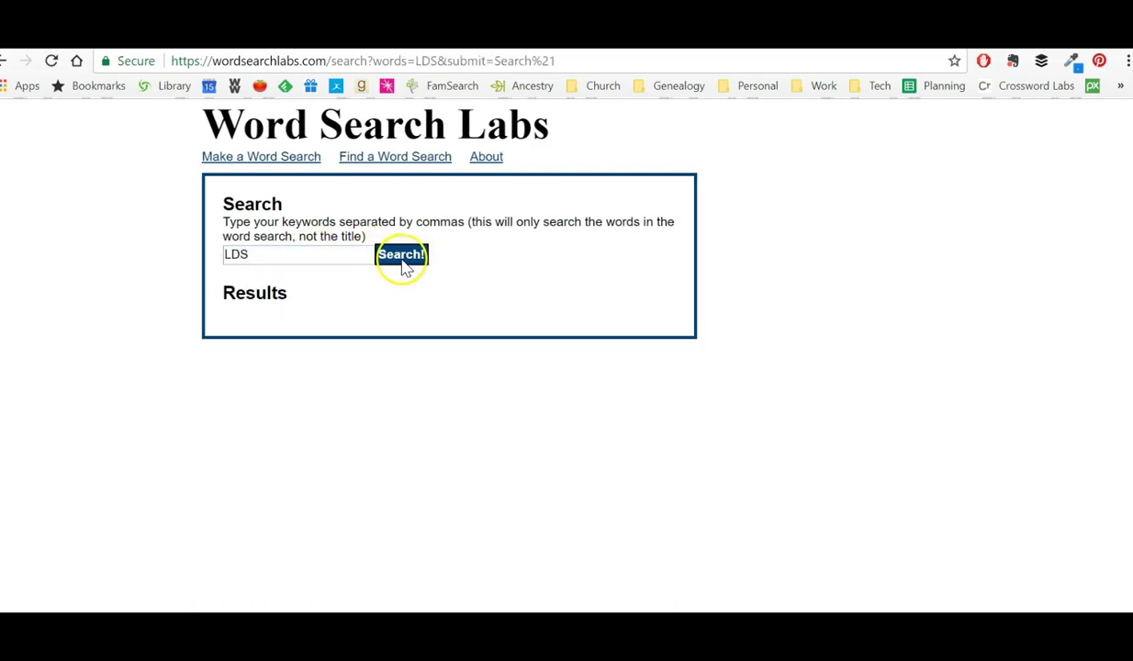
- Search the existing word searches for new testament, repeating the search from a fresh search page
drag(281, 255, 213, 262)
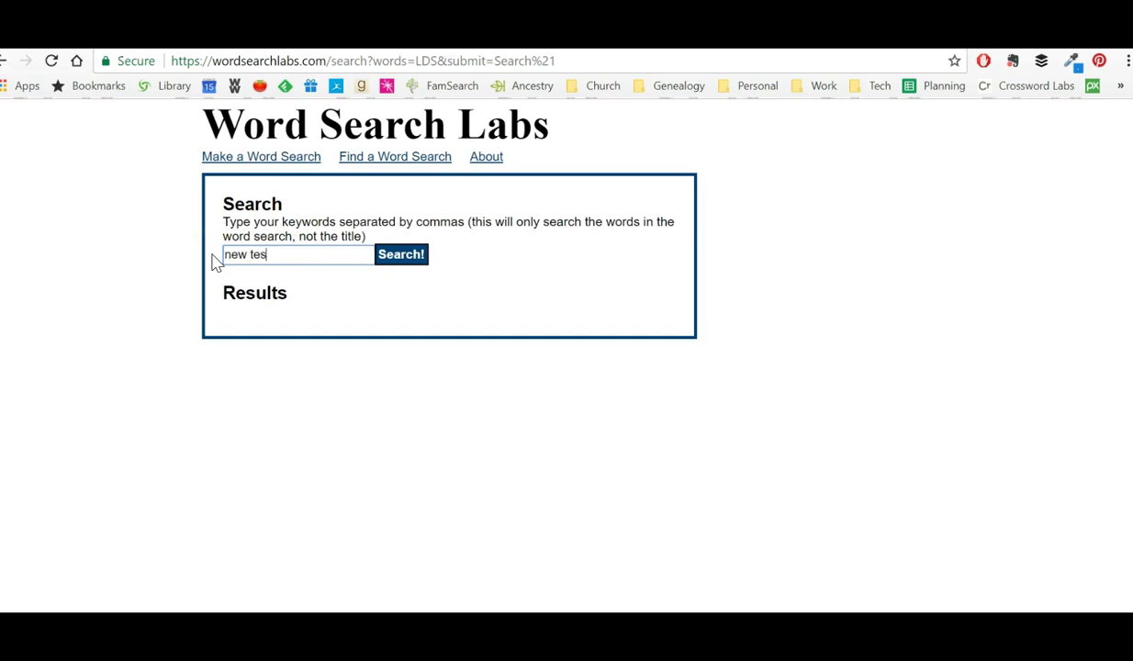
click(399, 261)
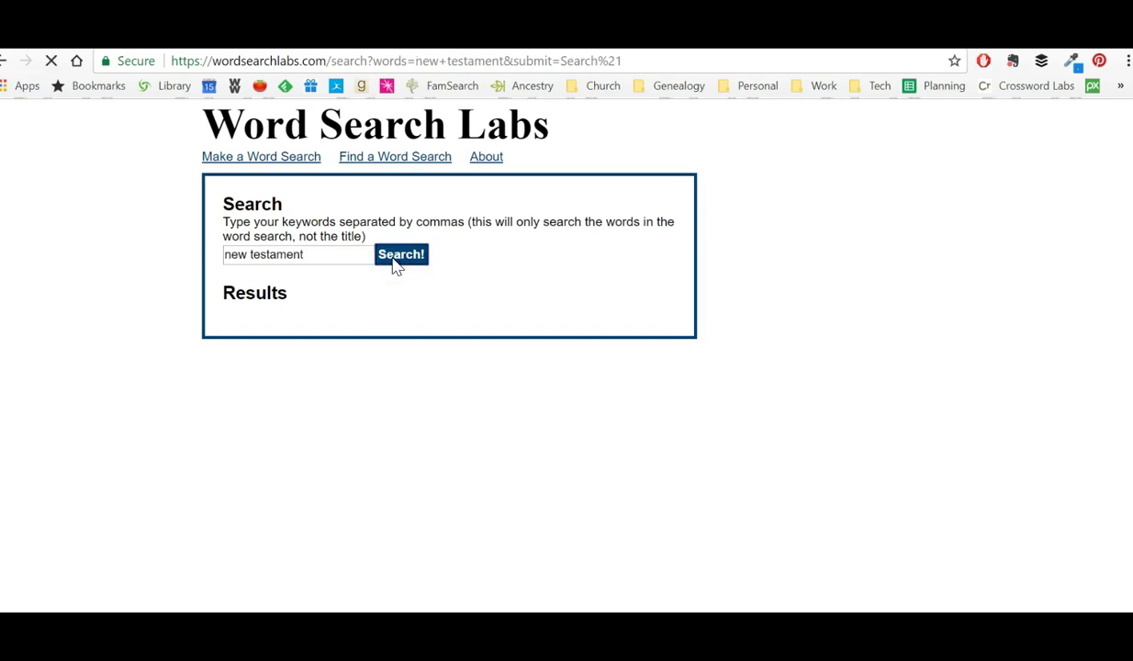
click(383, 163)
click(280, 259)
text(ne)
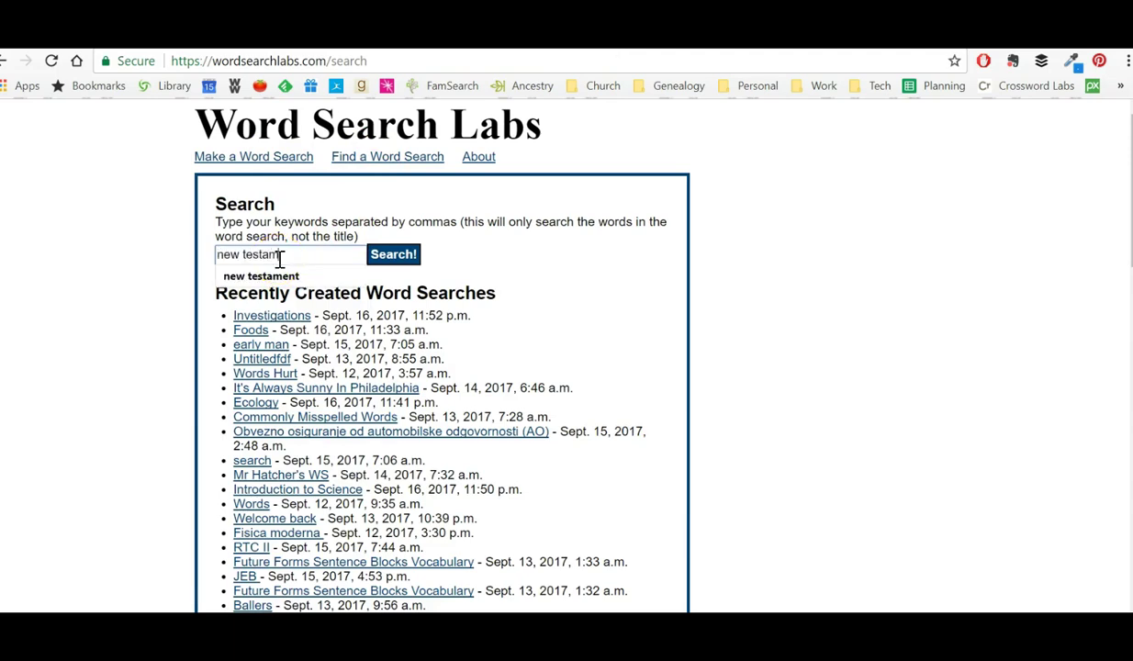
click(382, 265)
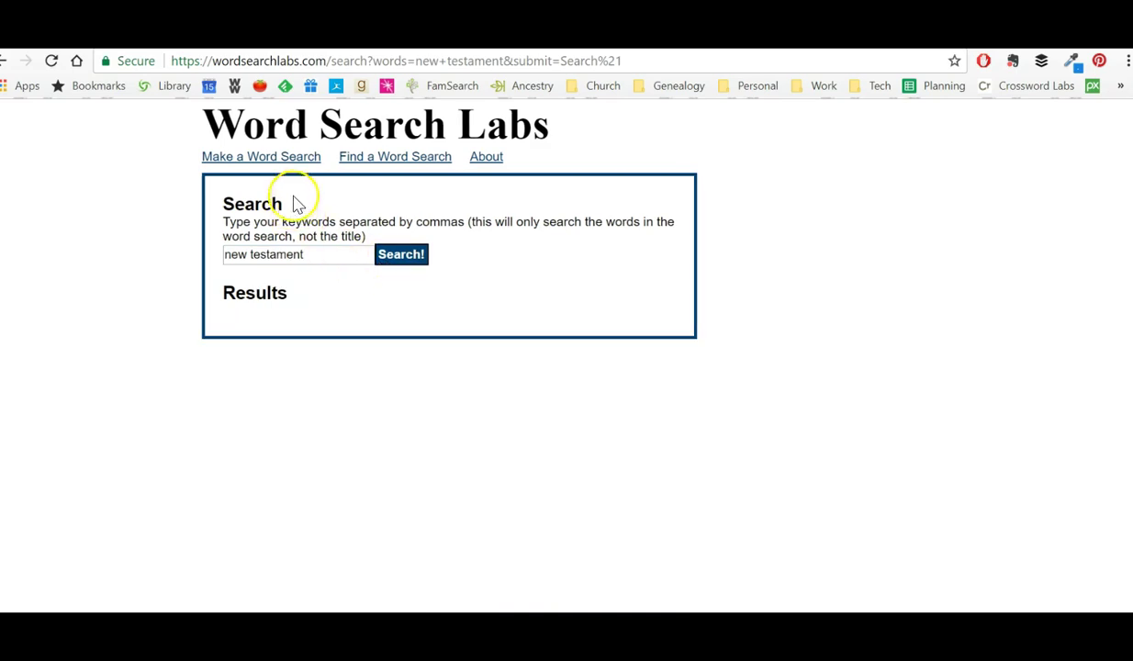
- Start a new word search and title it New Testament
click(276, 158)
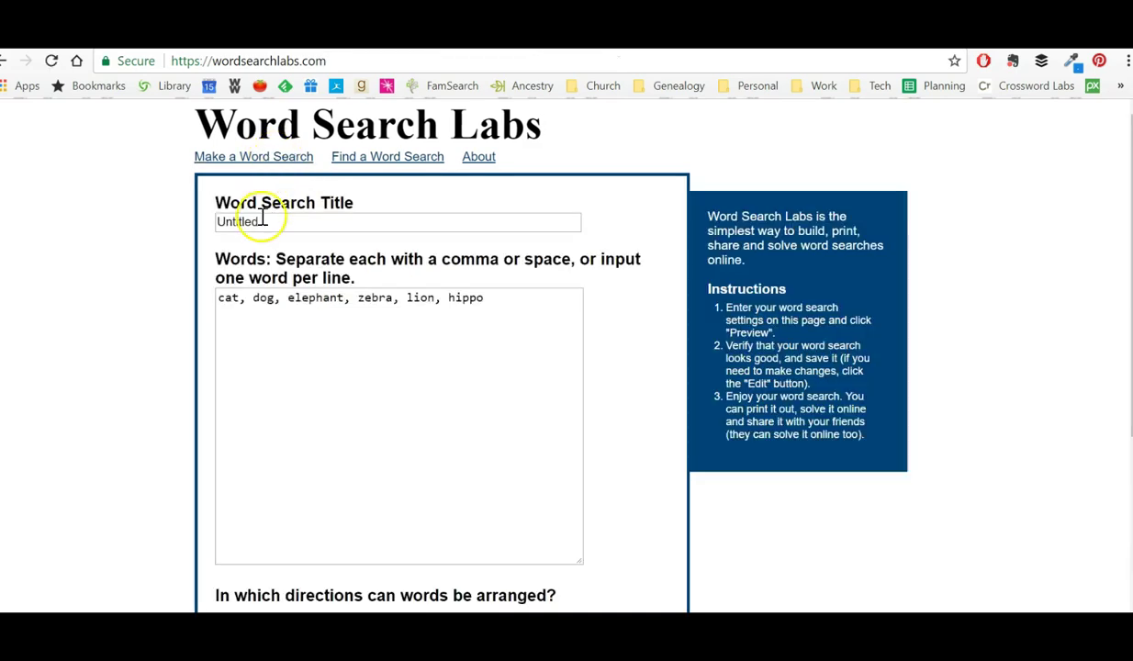
drag(261, 222, 156, 232)
text(nt)
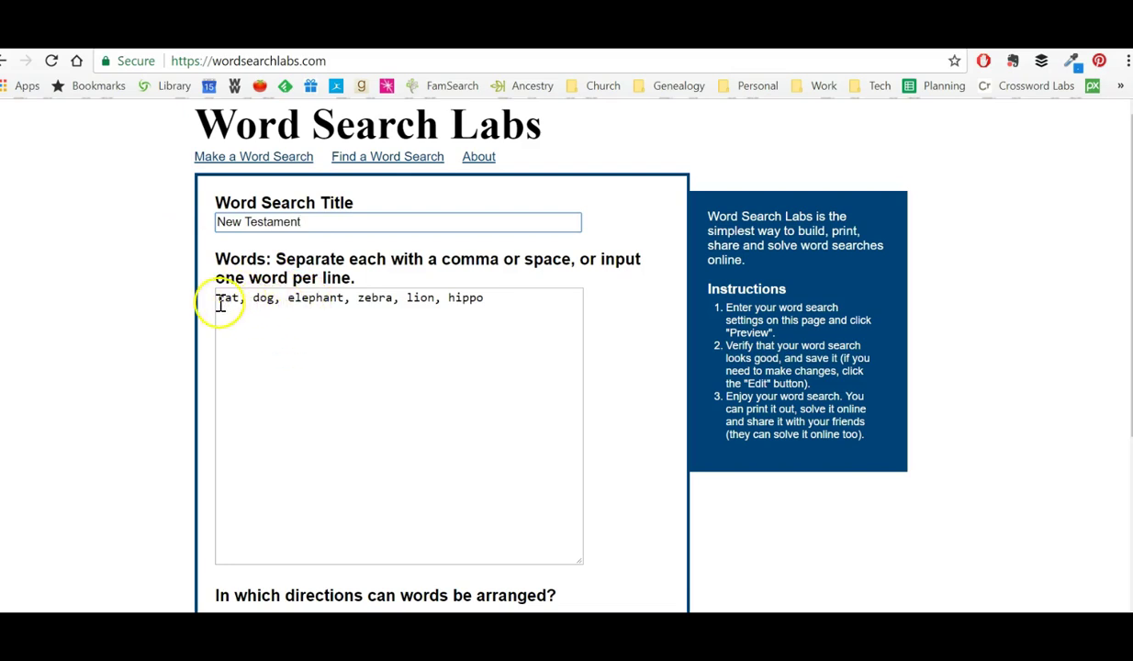
- Replace the sample words with "Jesus, apostle, Cana, Lazarus, Mary, tomb, Gethsemane"
drag(219, 299, 501, 314)
text(J)
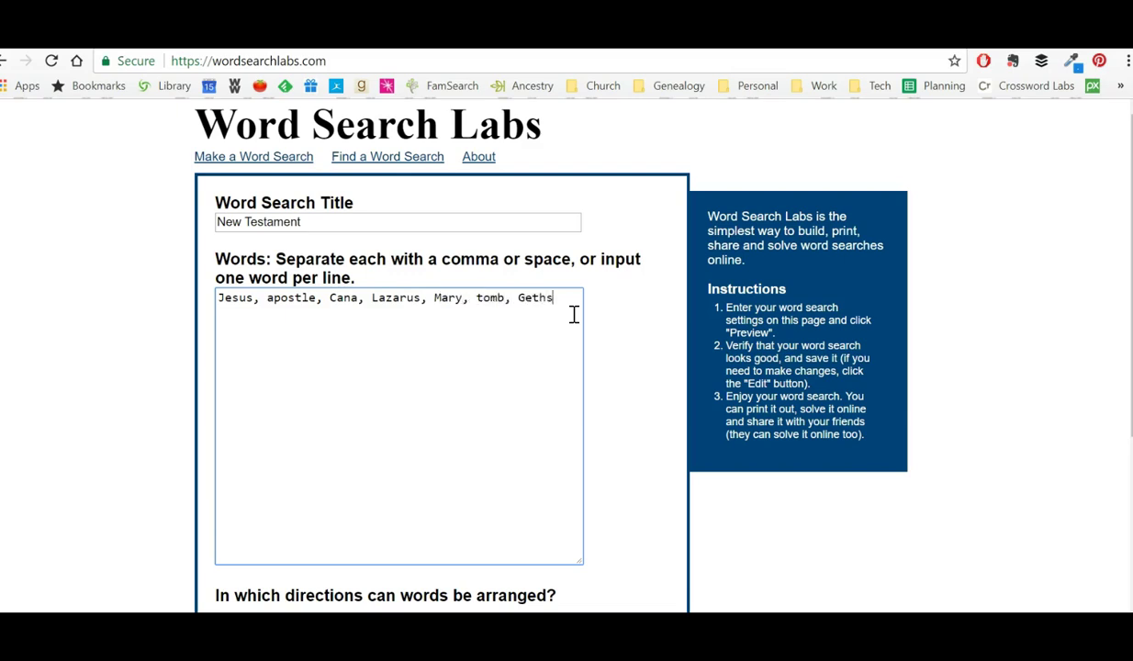
text(ne)
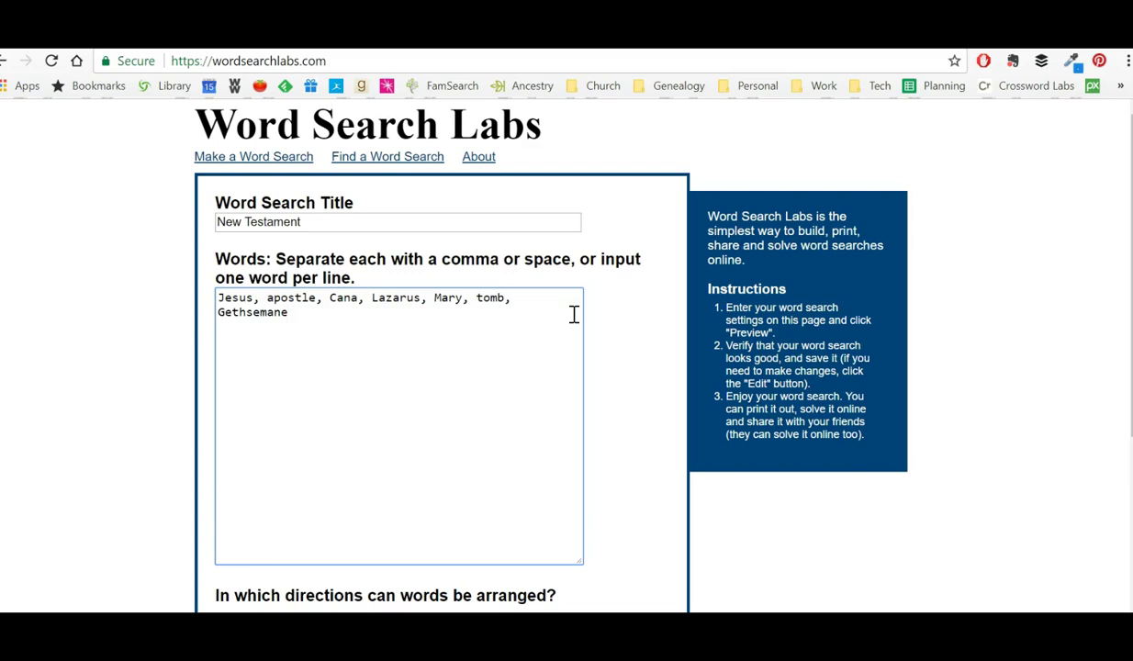
- Allow words only left to right by disabling the up-to-down, down-to-up and upper-left-to-bottom-right directions
scroll(408, 320, down, 3)
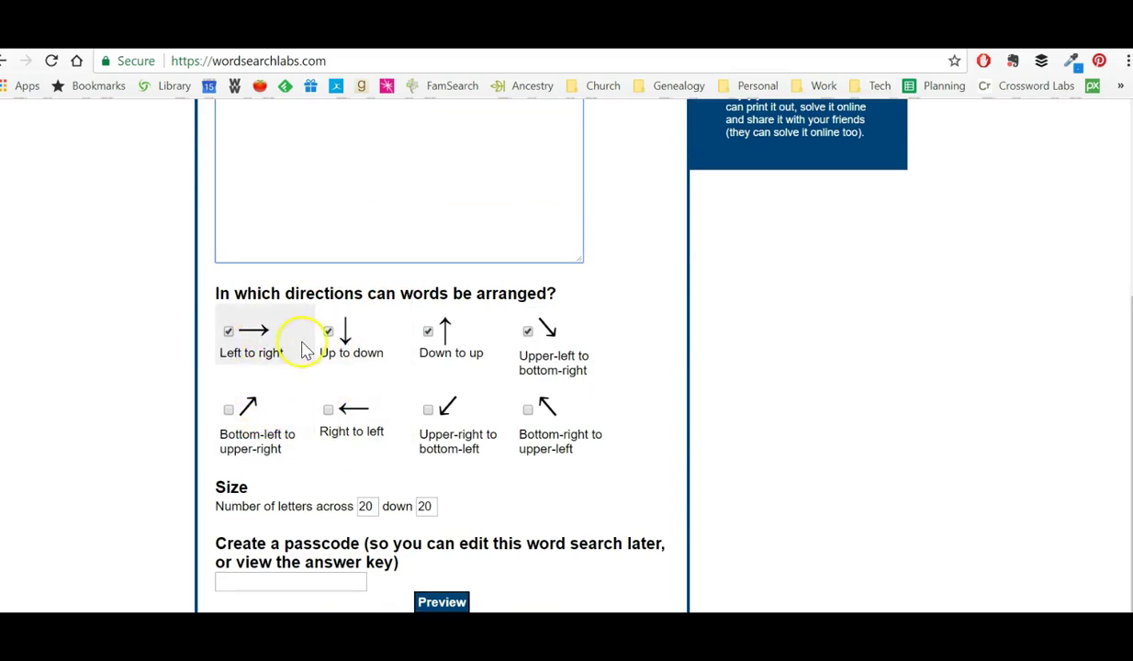
click(328, 332)
click(428, 331)
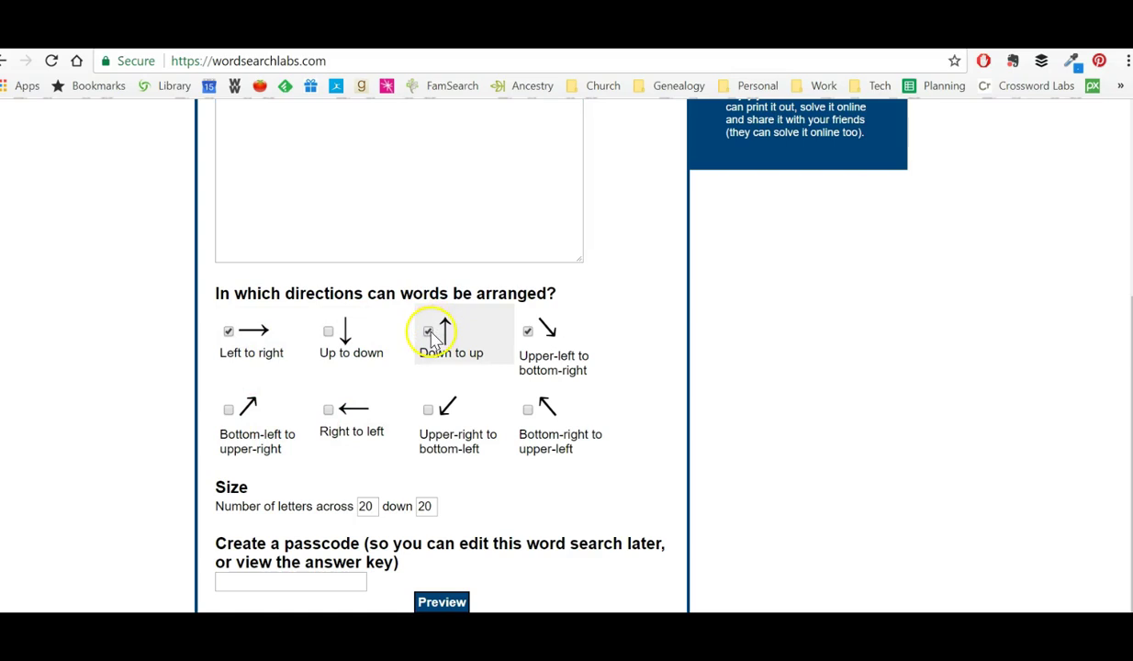
click(527, 332)
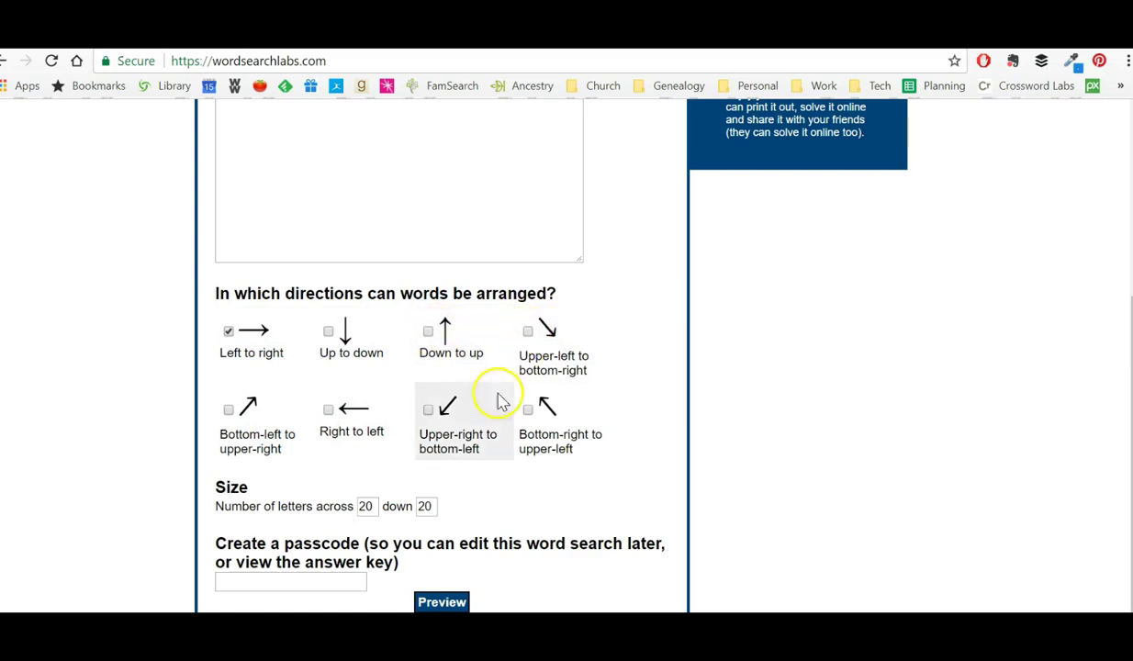
- Preview the word search at 20 by 20 letters without a passcode and review the grid and word list
double_click(367, 506)
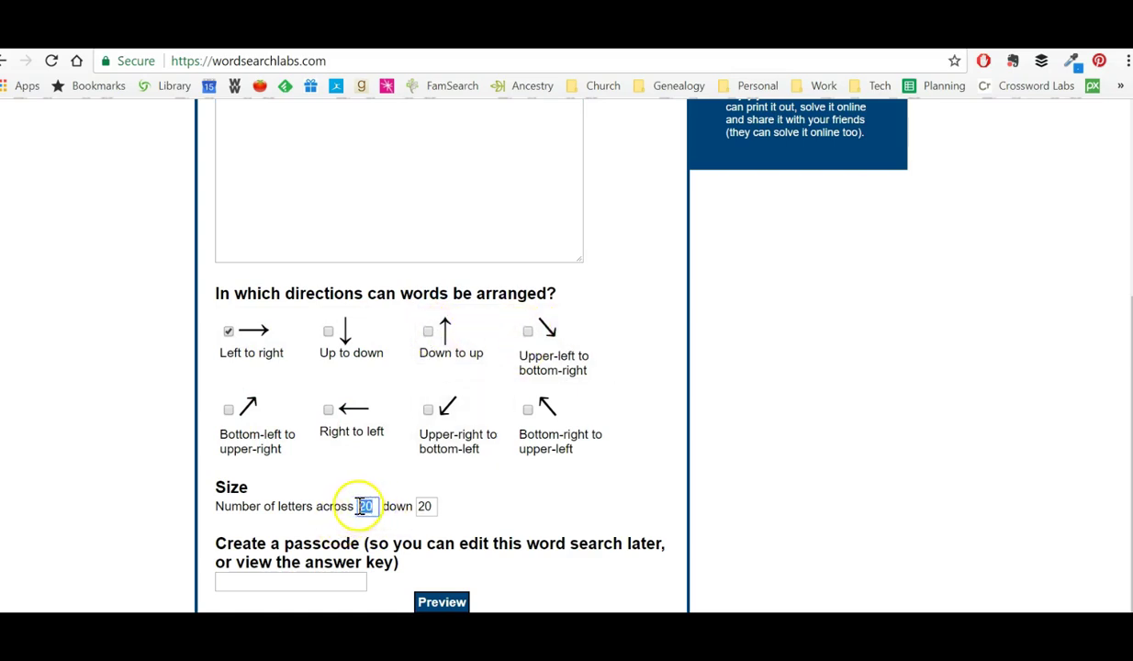
double_click(425, 506)
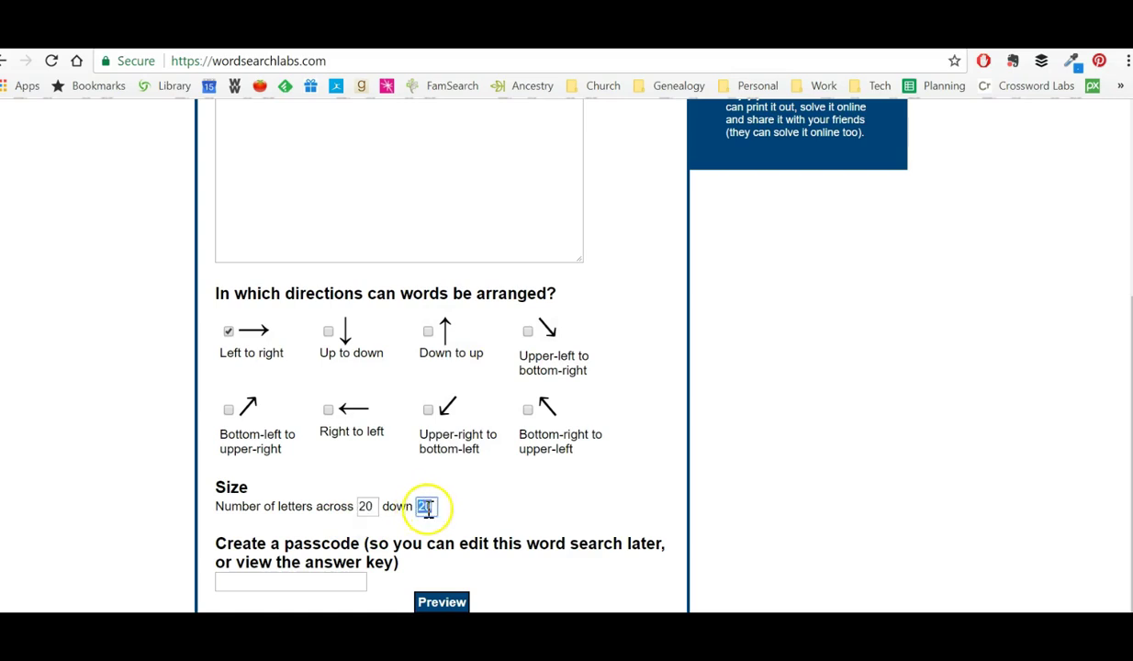
click(249, 583)
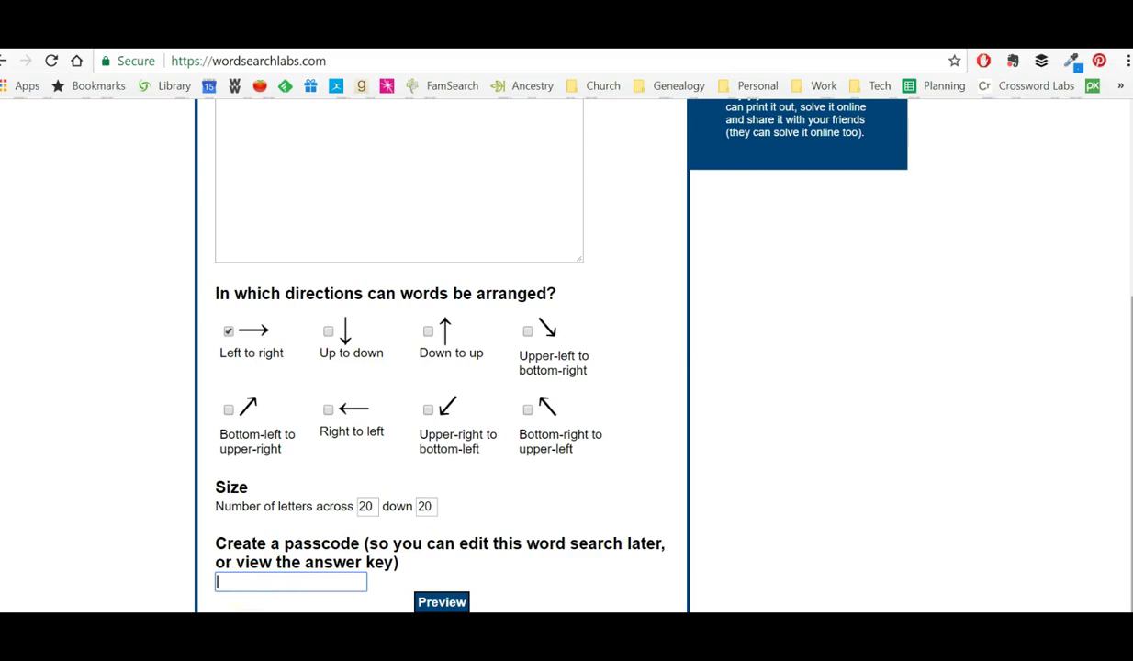
scroll(1113, 435, up, 2)
scroll(1112, 435, down, 2)
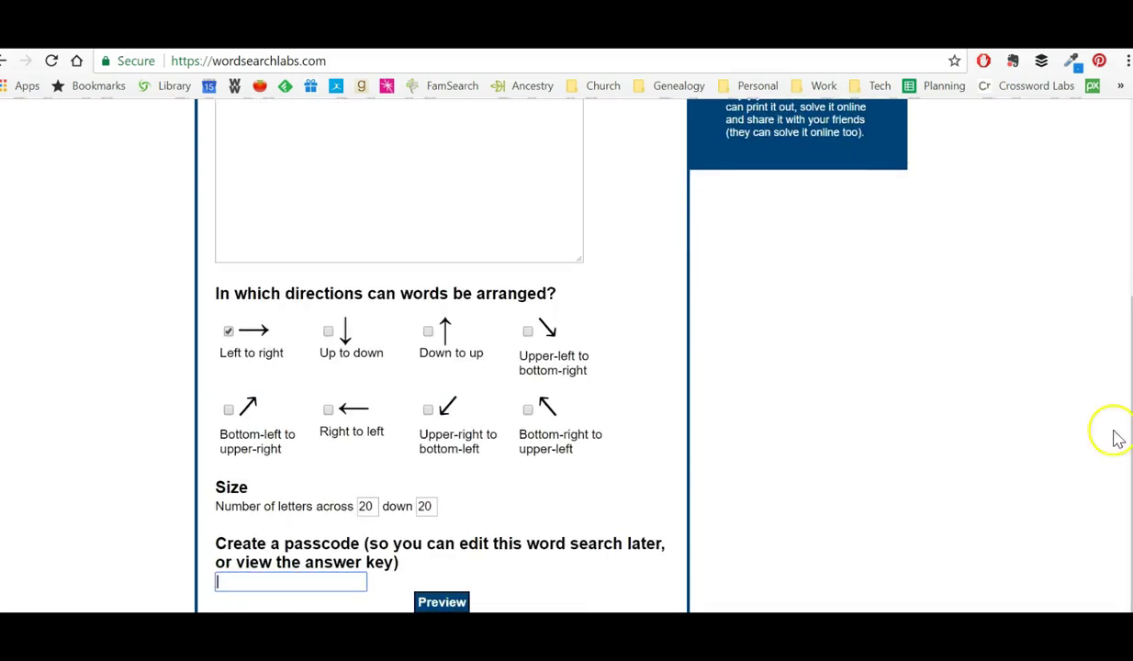
click(430, 602)
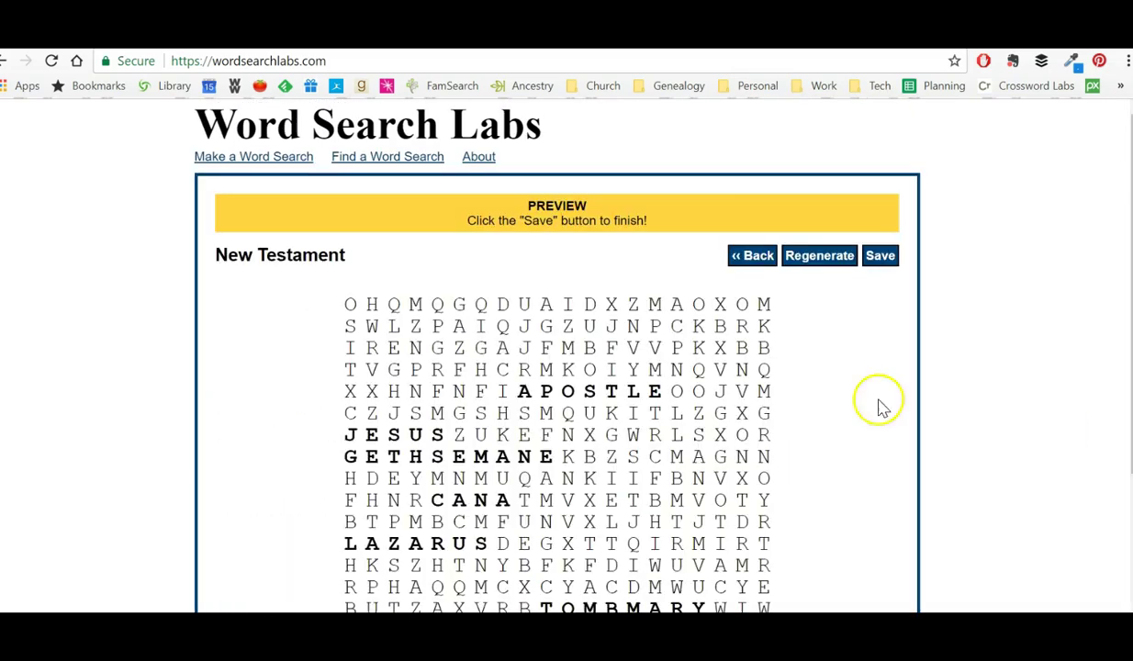
scroll(556, 358, down, 3)
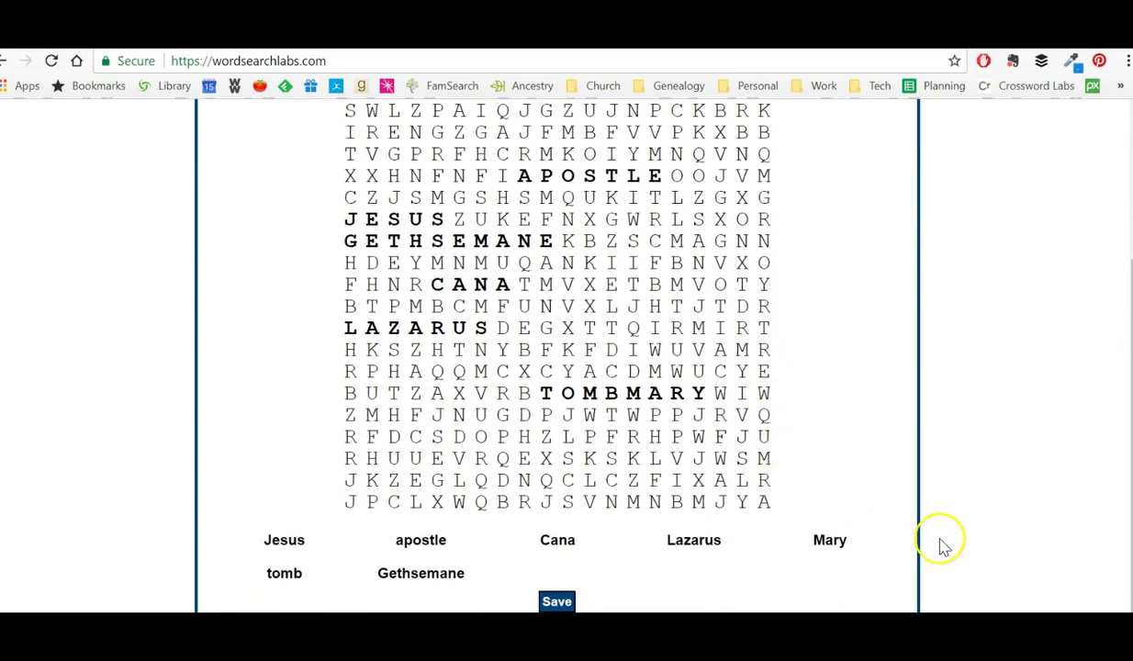
drag(1091, 418, 1091, 278)
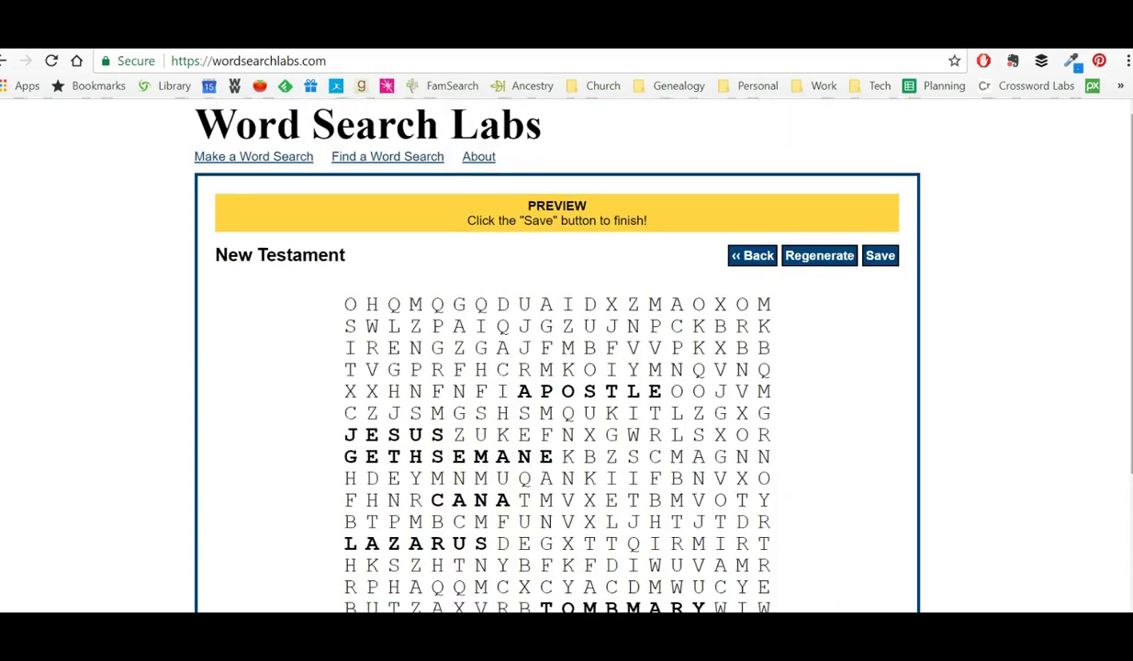
- Regenerate the word search grid and save the new layout
click(797, 255)
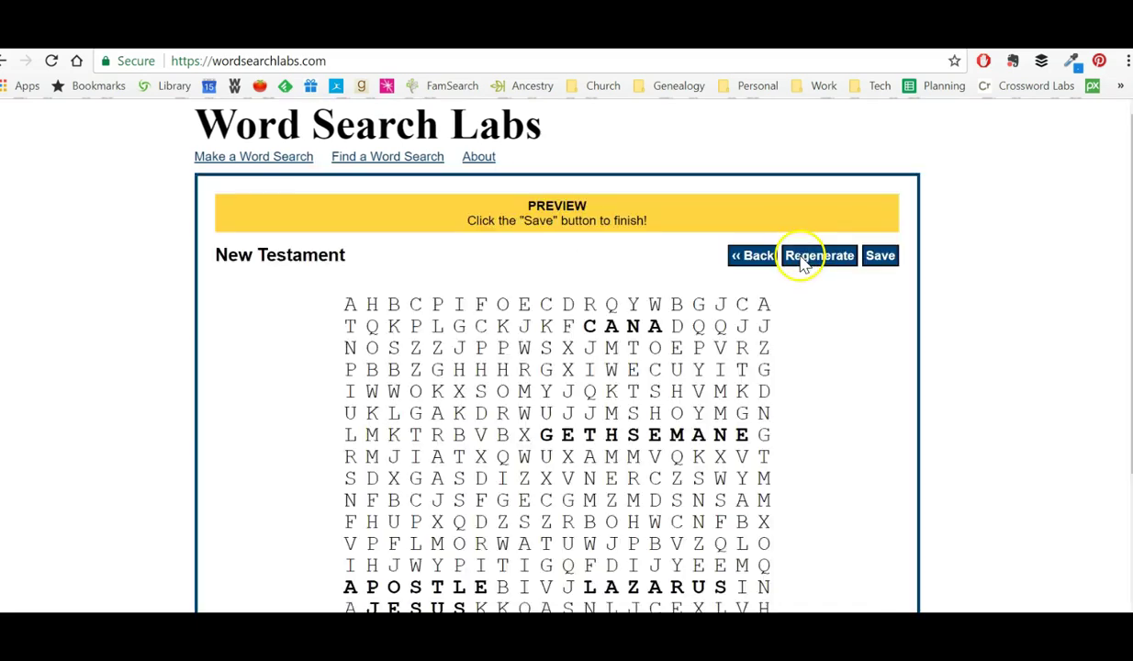
scroll(1037, 239, down, 2)
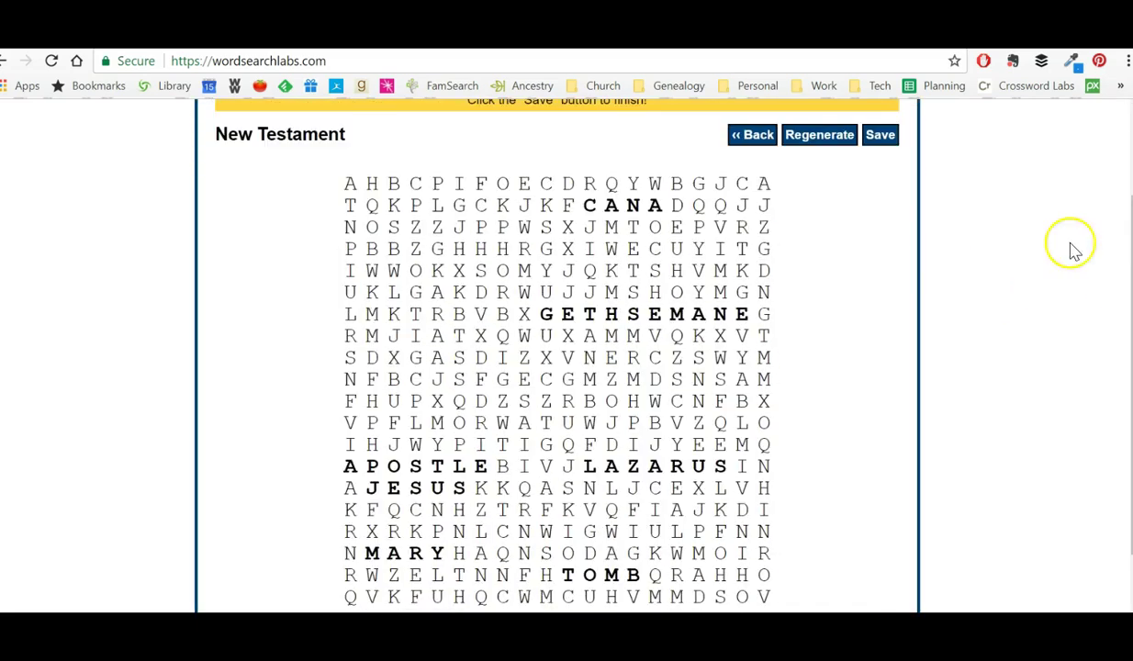
click(881, 136)
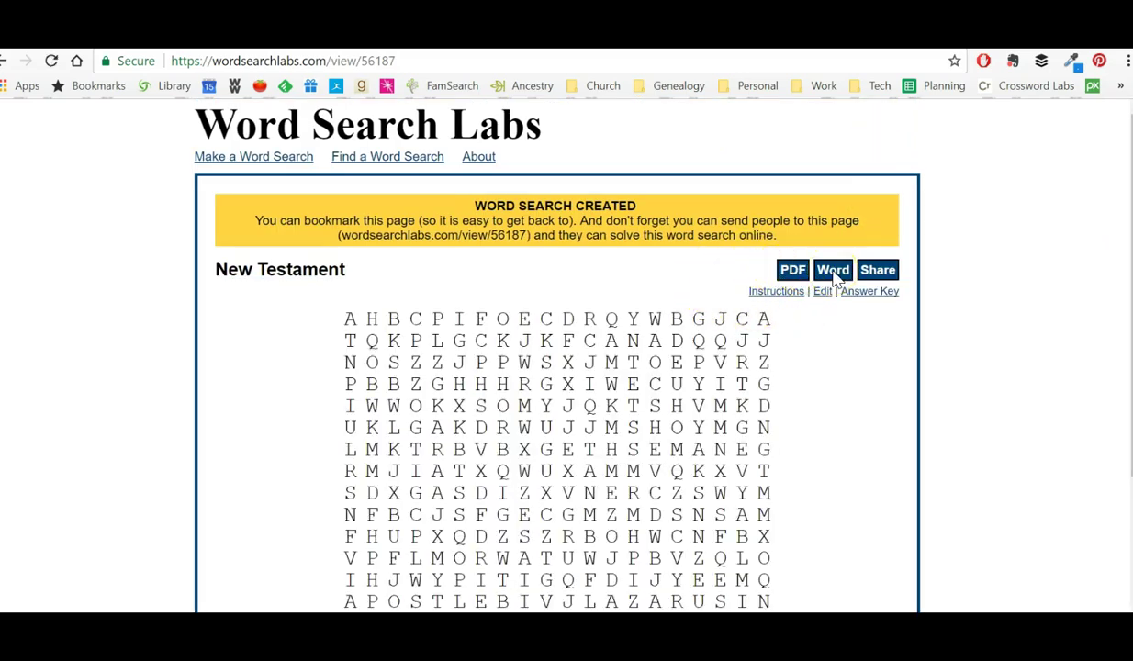
- View the online play and printing instructions, then return to the saved New Testament word search
click(788, 291)
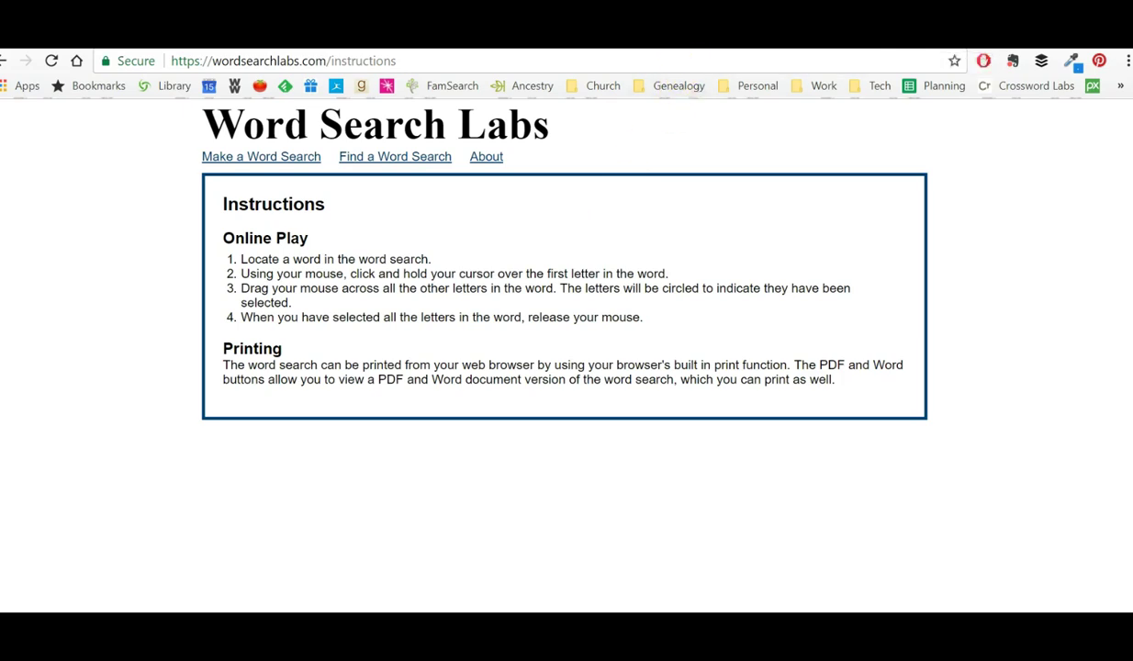
key(ctrl+Tab)
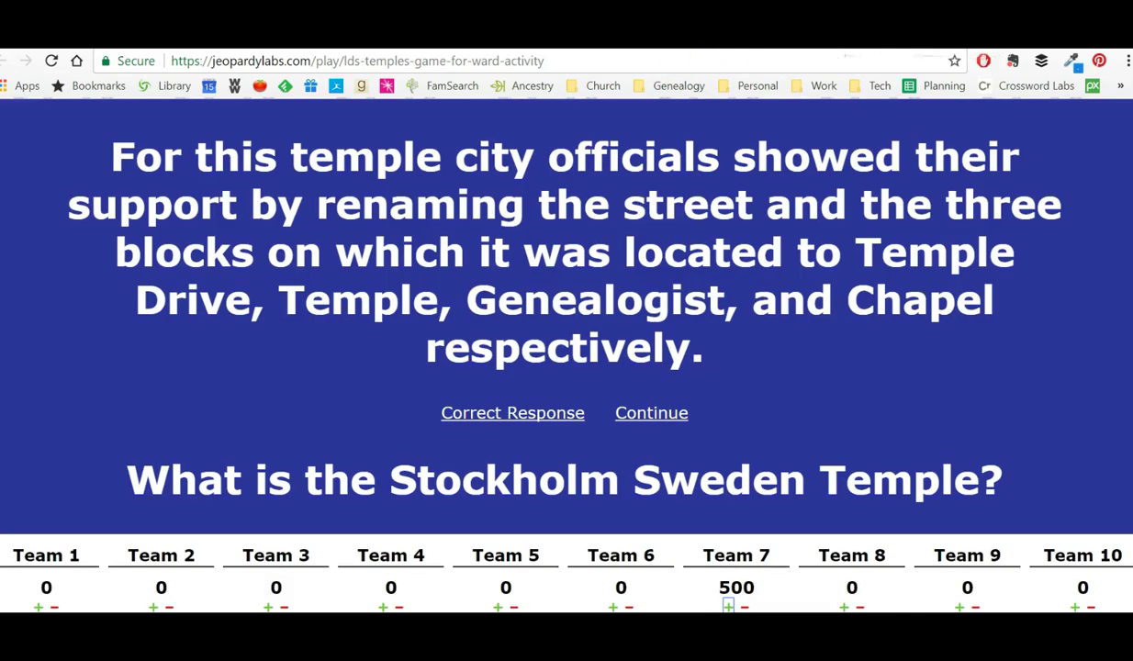
key(ctrl+Tab)
click(4, 60)
- Go to the JeopardyLabs home page and open its Bingo Baker project
click(222, 60)
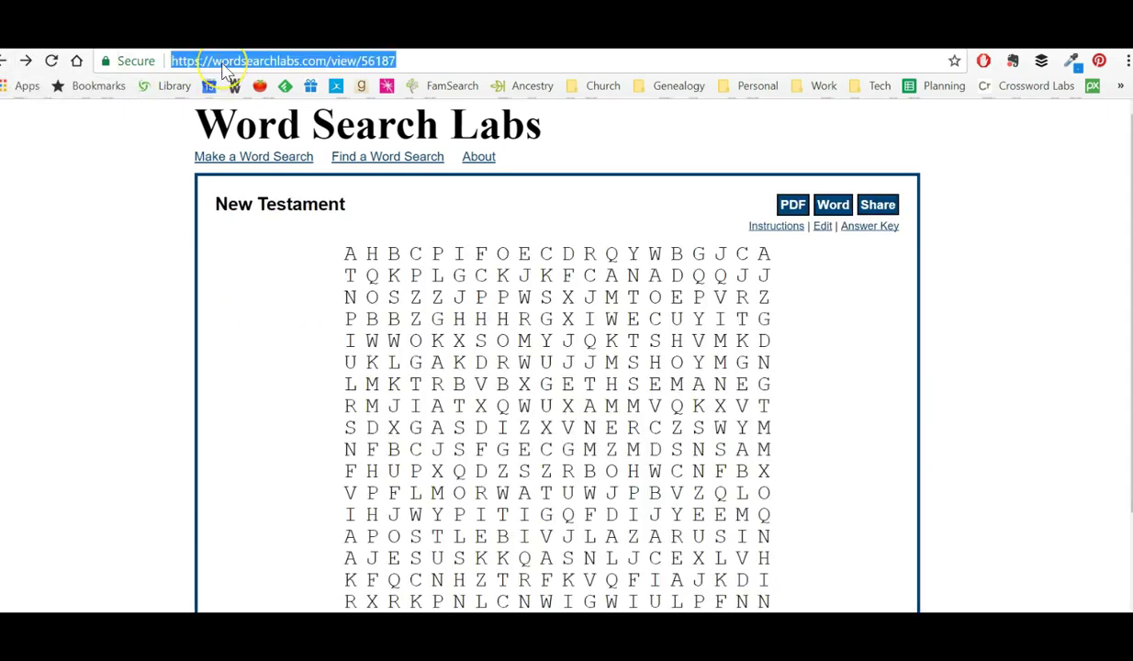
text(jeo)
key(Return)
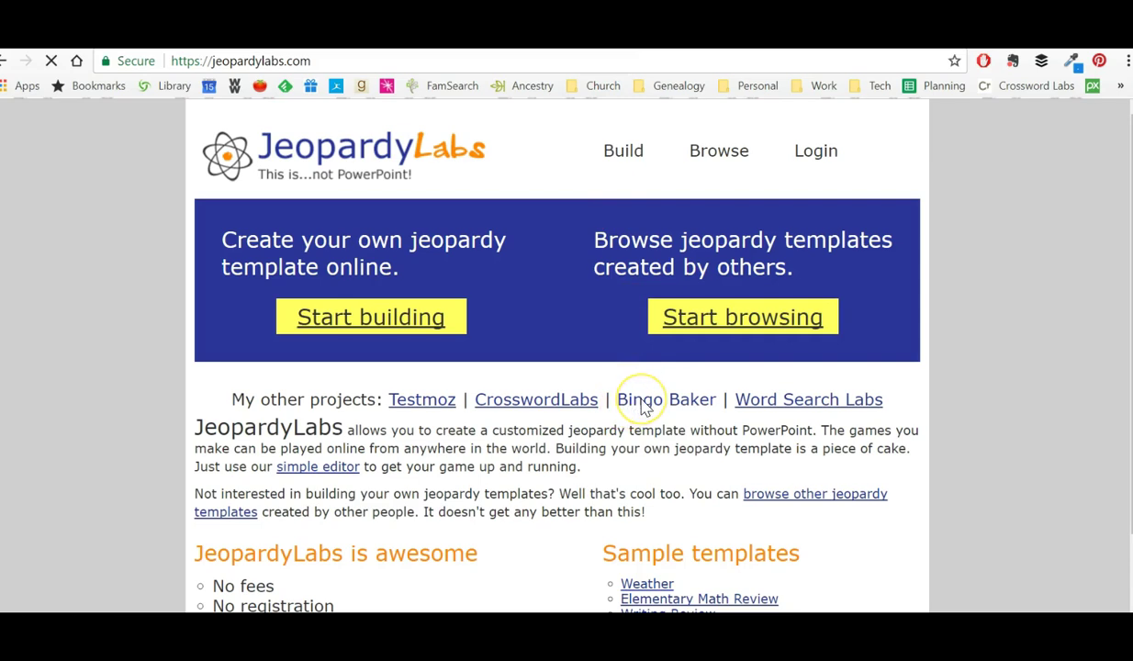
click(642, 403)
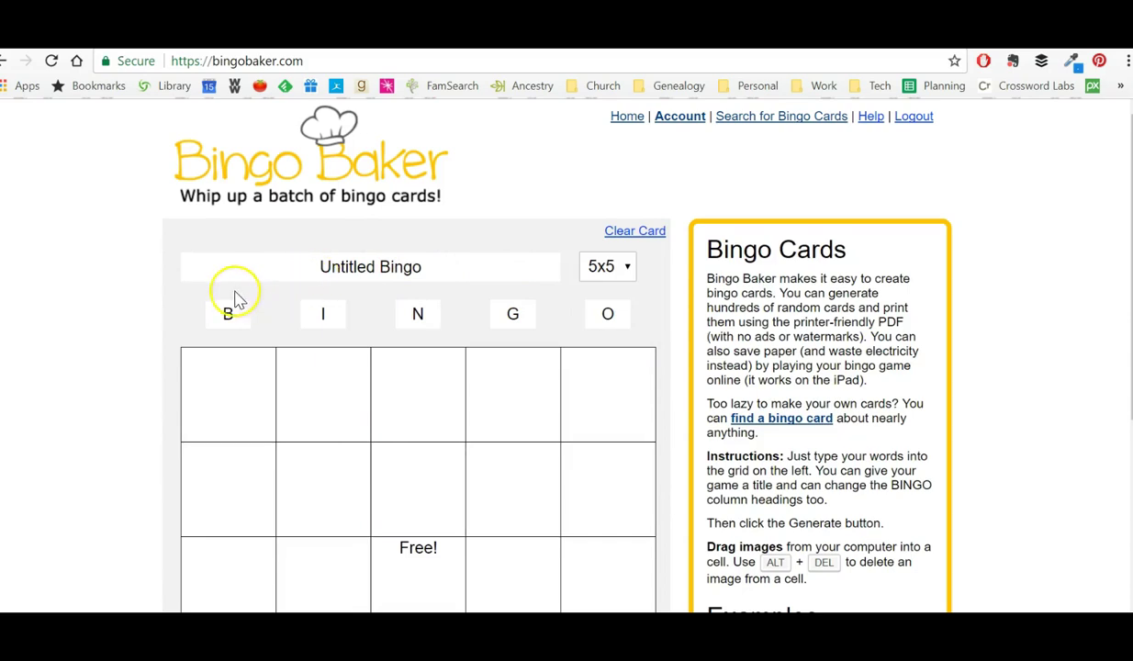
- Replace the first bingo column heading with Z
drag(223, 317, 243, 317)
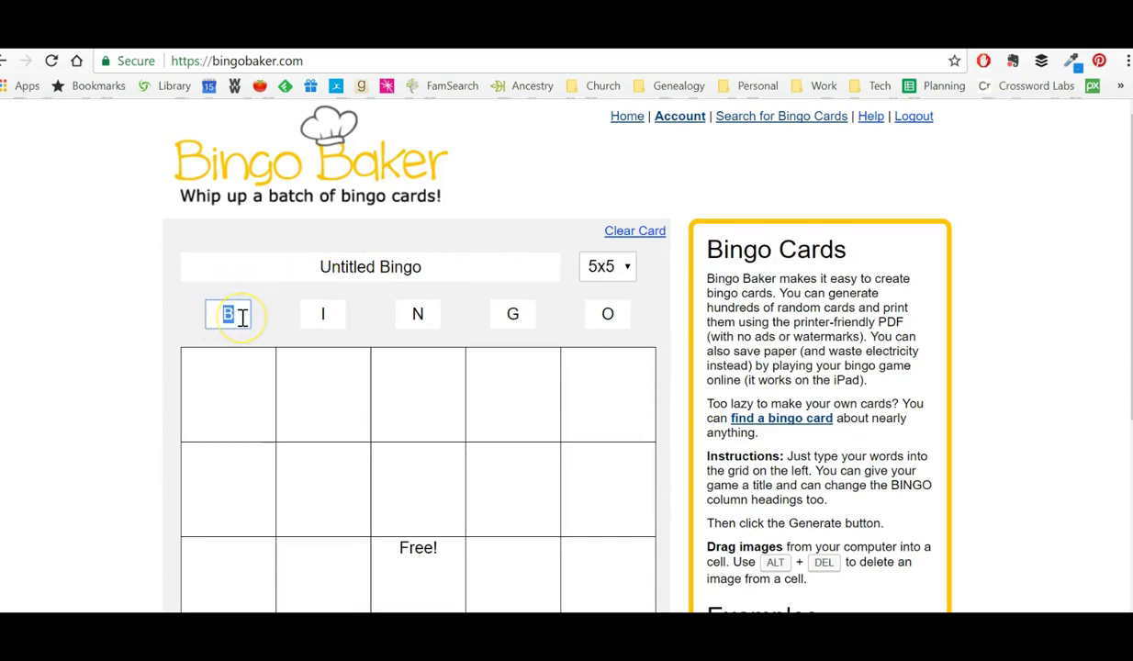
text(B)
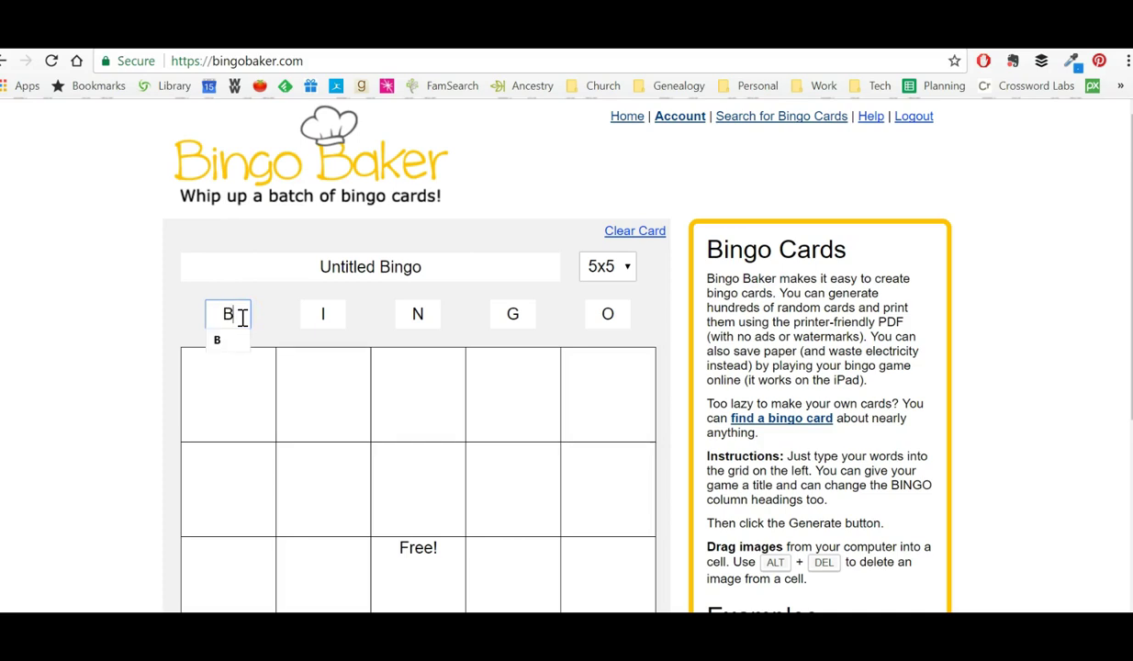
key(BackSpace)
- Replace the first four bingo column headings with G, A, M and E
drag(224, 315, 249, 315)
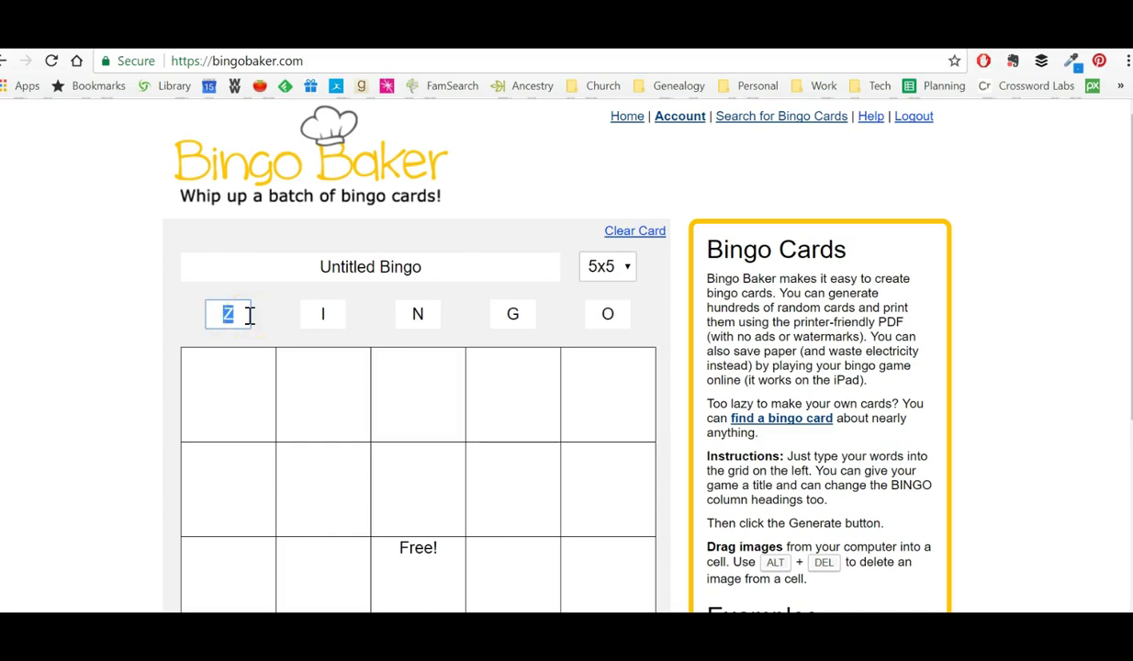
key(Tab)
key(Tab)
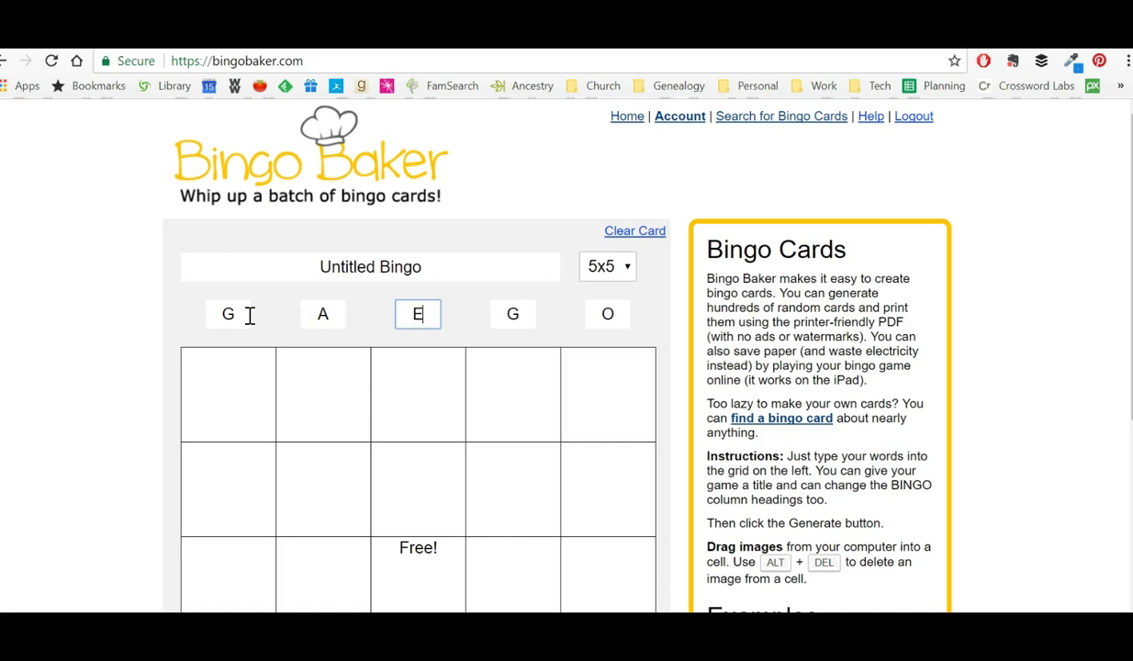
key(Tab)
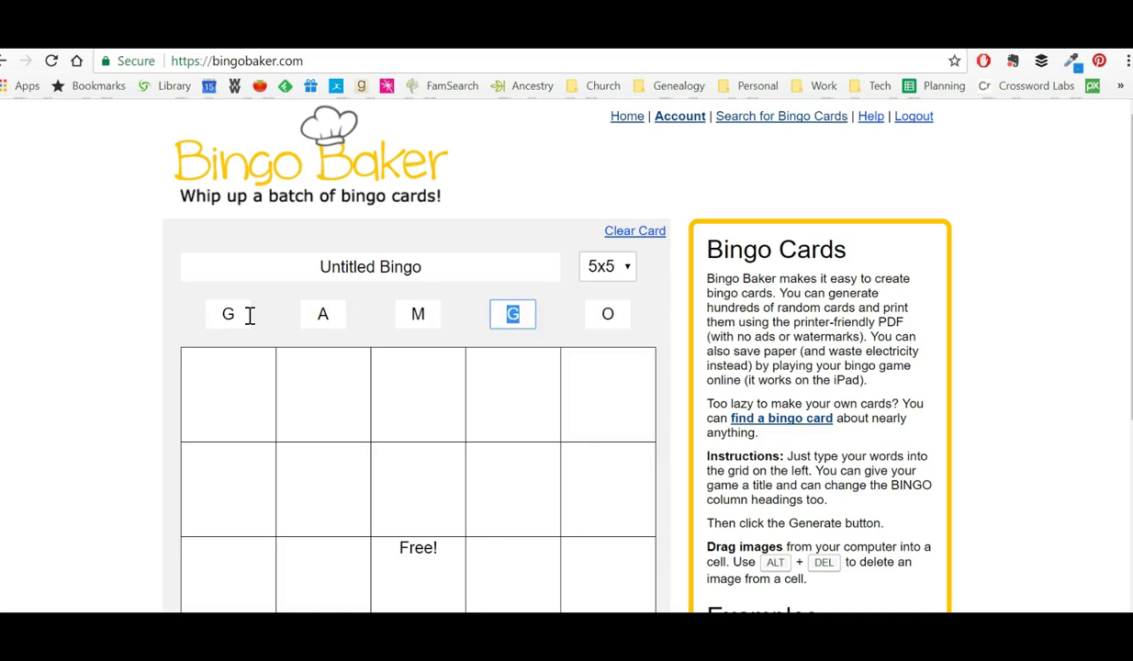
text(E)
- Resize the bingo card to 4x4 and delete the Free! text from its cell
click(604, 267)
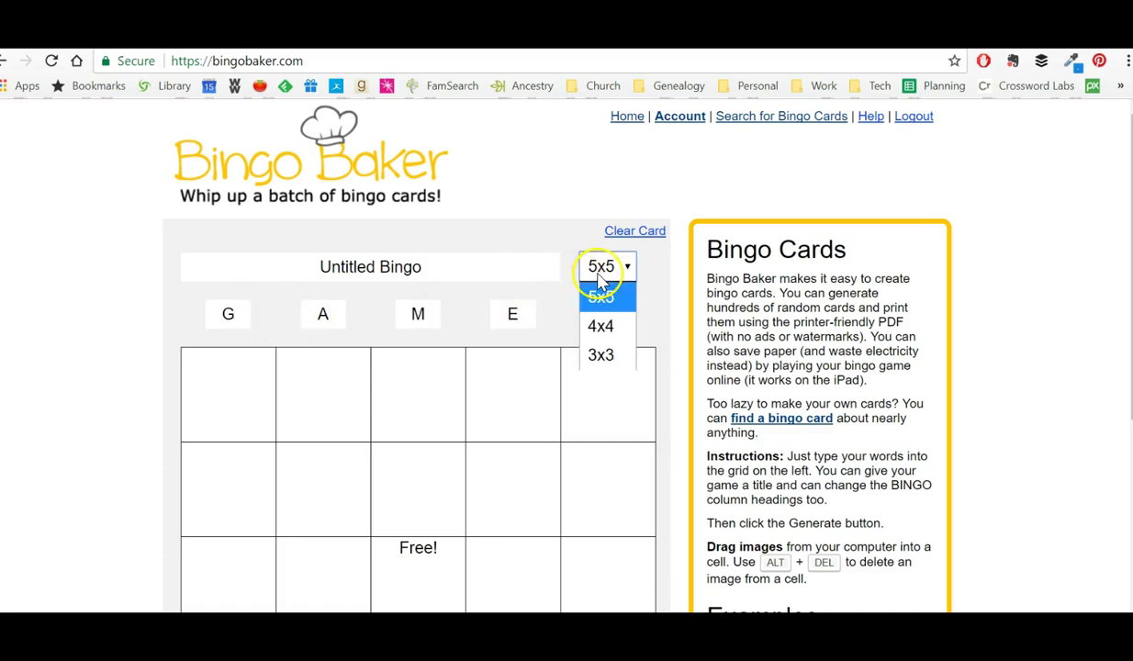
click(601, 327)
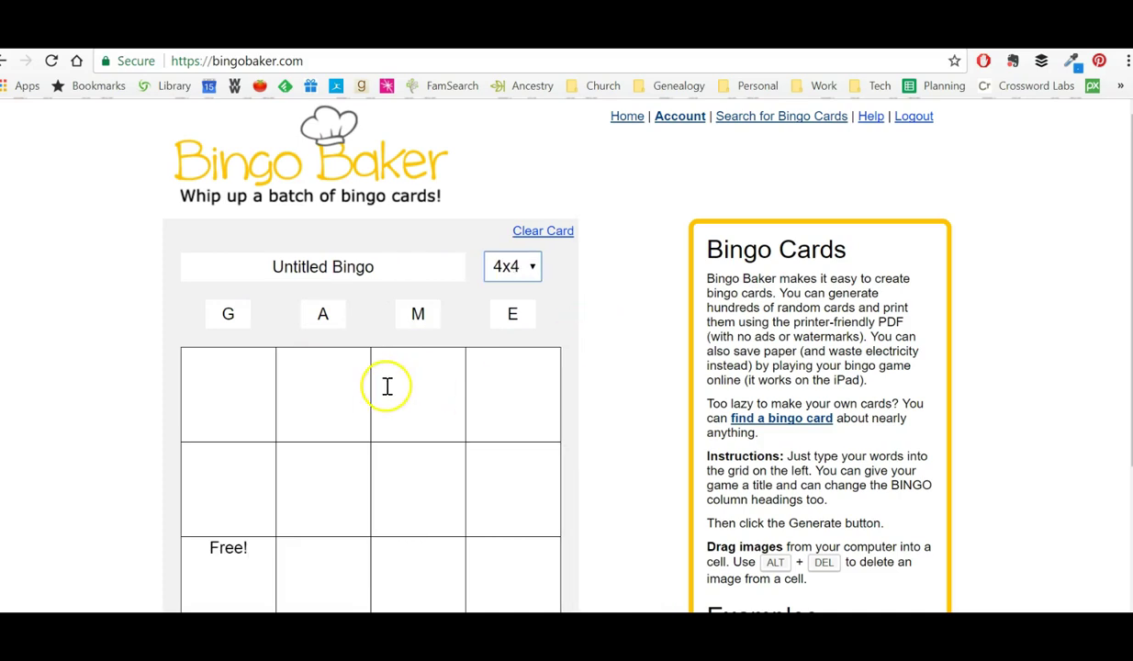
drag(255, 546, 177, 557)
key(BackSpace)
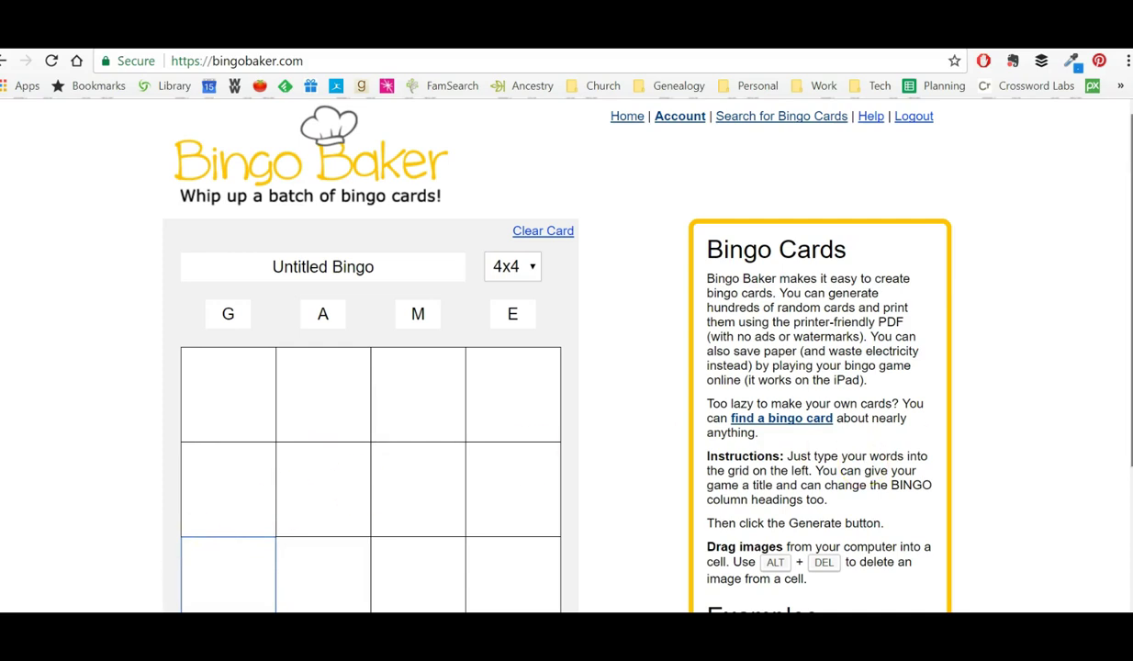
- Fill the first two cells of the top row with the sample text "fajdslfjasf" and "dsfkja;slfjas;f"
scroll(566, 358, down, 2)
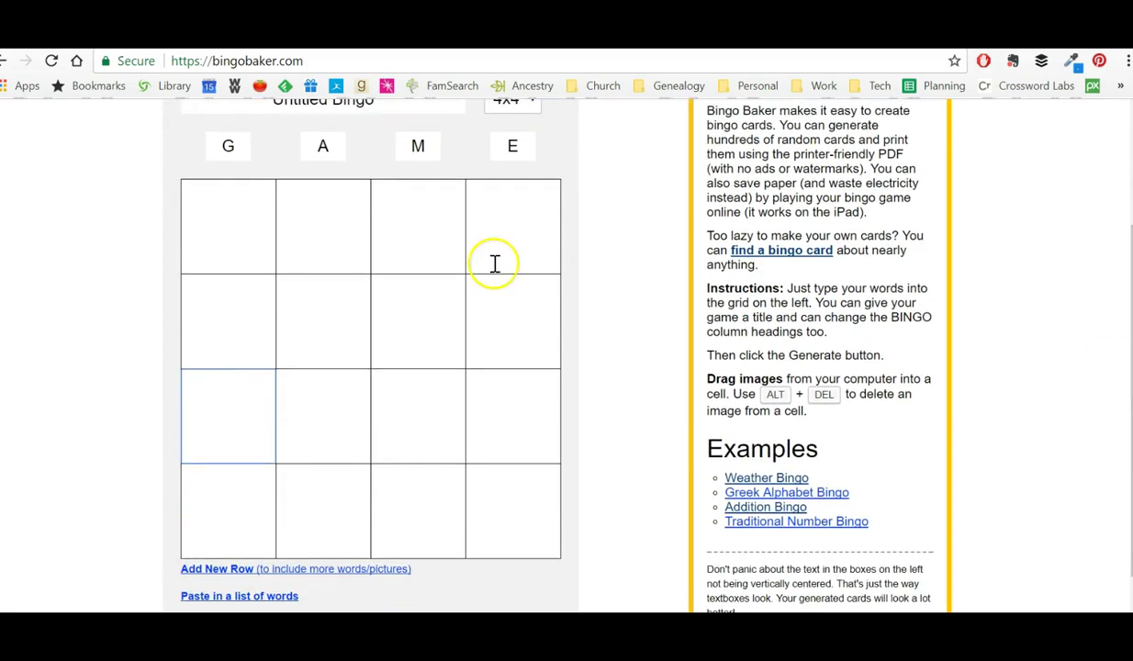
click(220, 236)
text(faj)
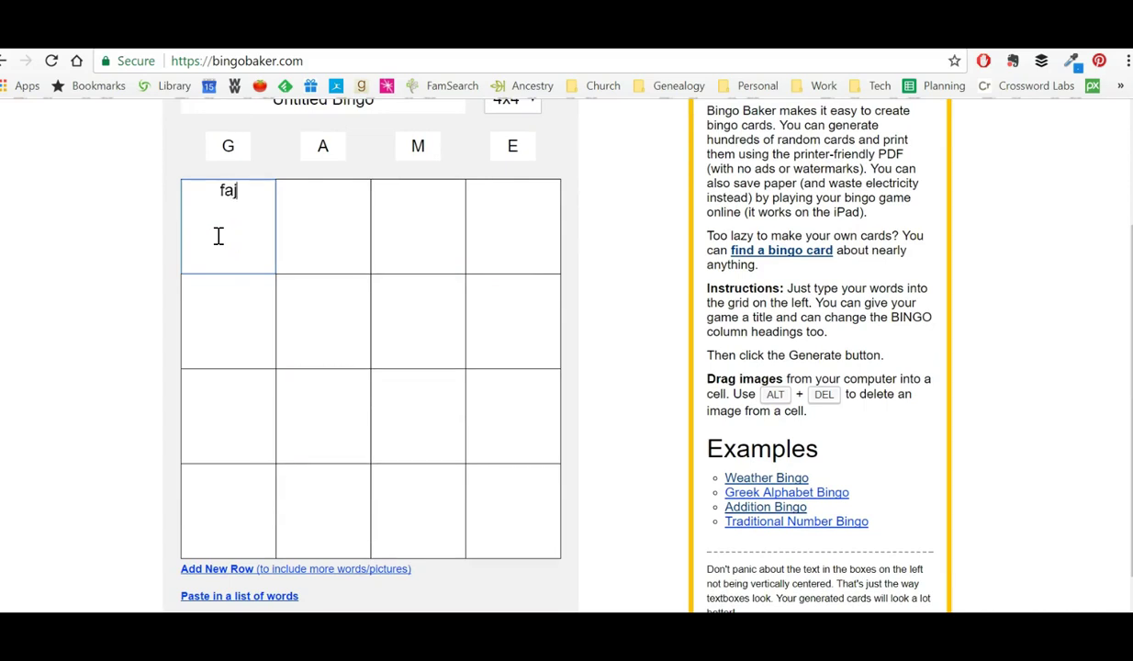
text(dslfjasf)
click(294, 226)
text(dsfkja;slfjas;f)
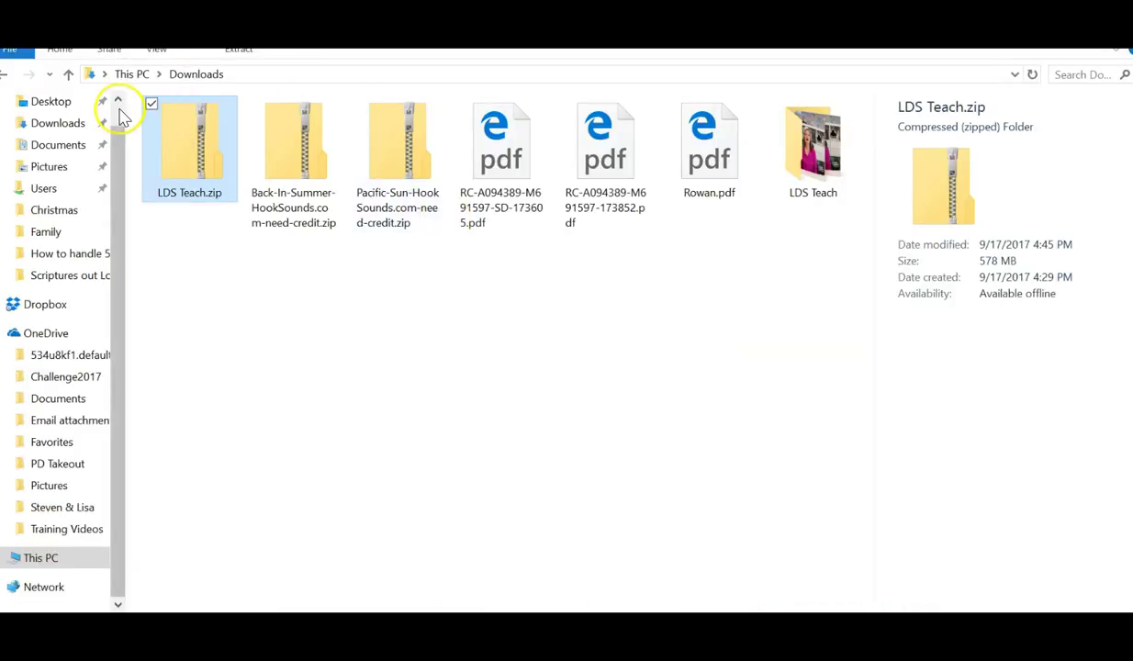
- In File Explorer, open the images folder under Documents > STID > LDS Teach and shrink the window over the bingo card
click(60, 147)
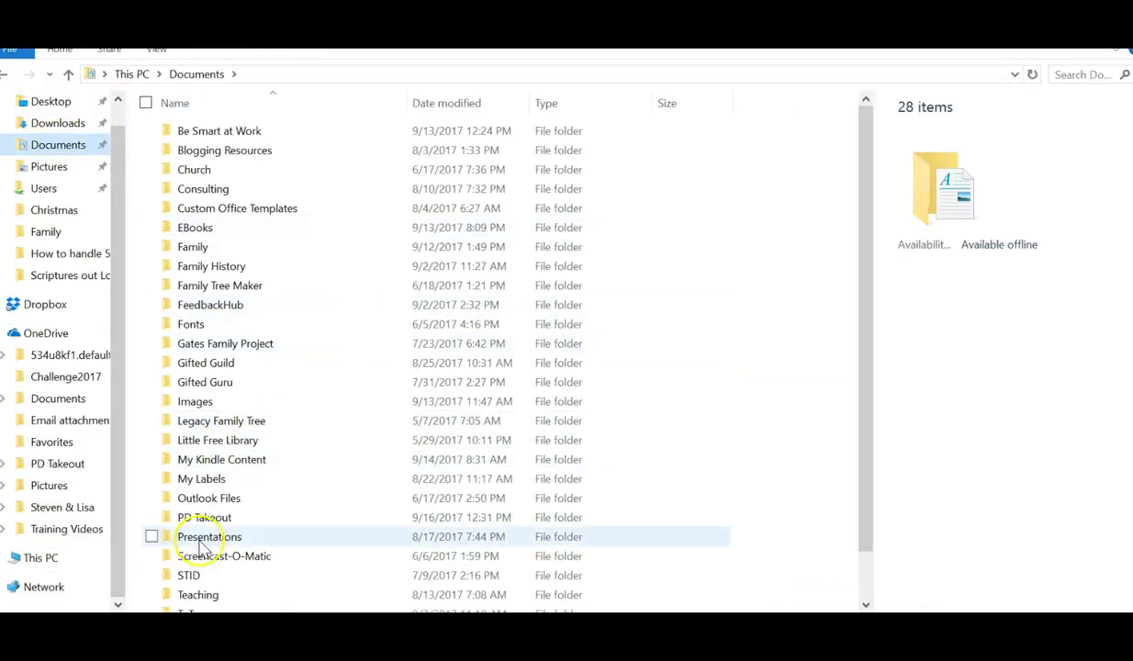
double_click(195, 575)
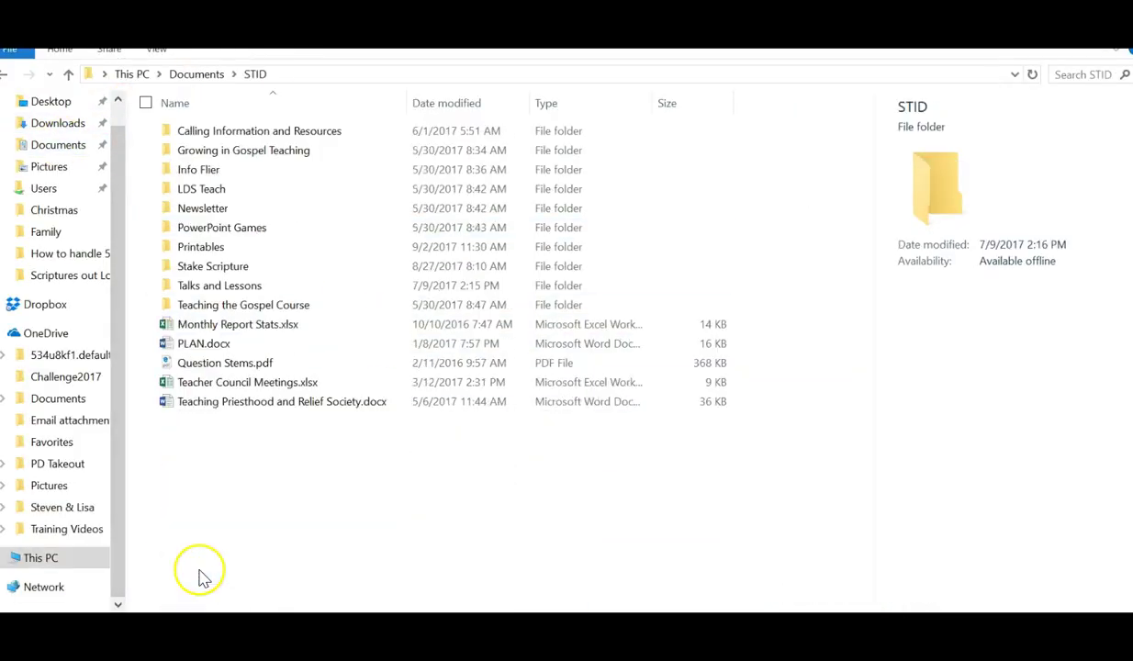
double_click(240, 188)
double_click(221, 169)
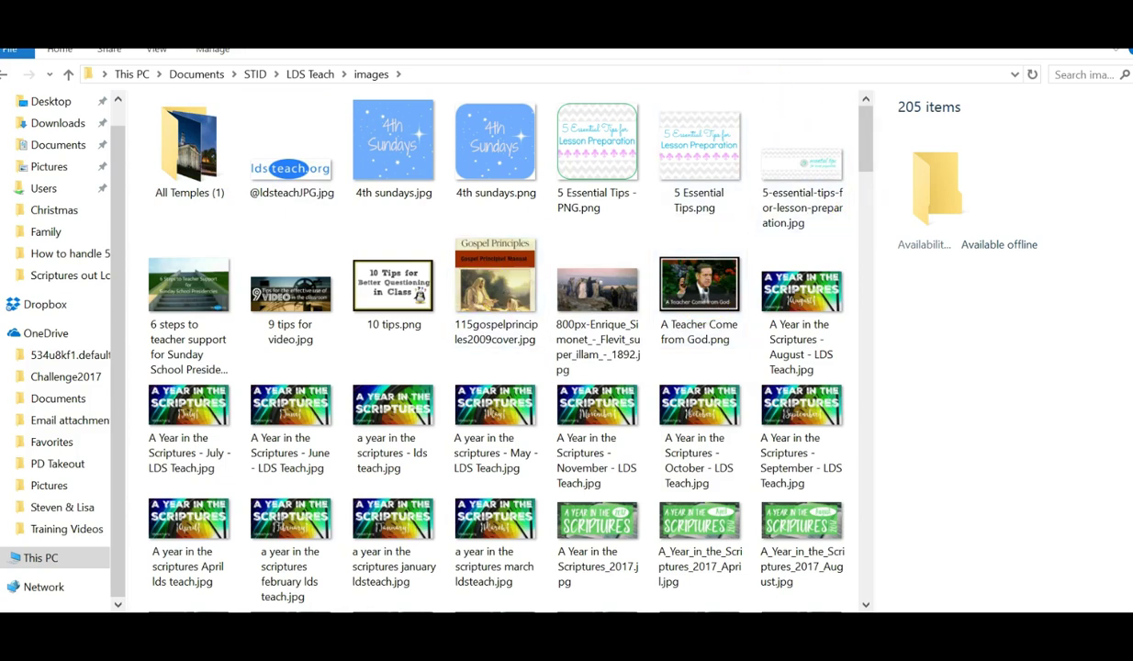
drag(667, 41, 700, 265)
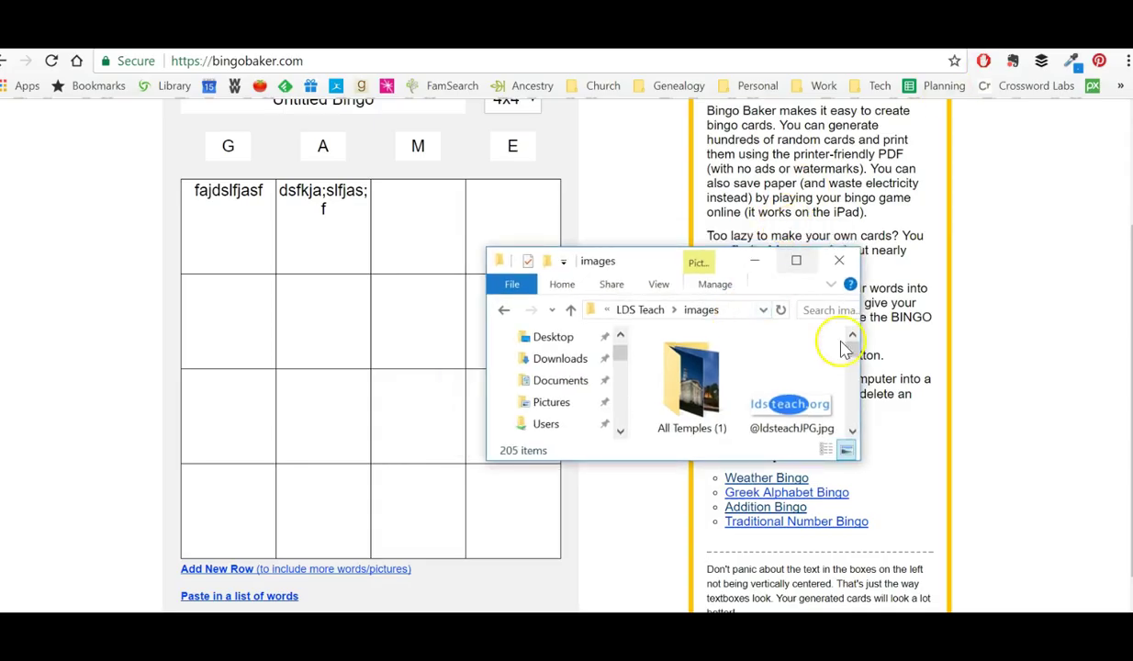
- Add the photo of a woman with children to the second row's third cell and the man's portrait to its second cell
drag(852, 354, 853, 371)
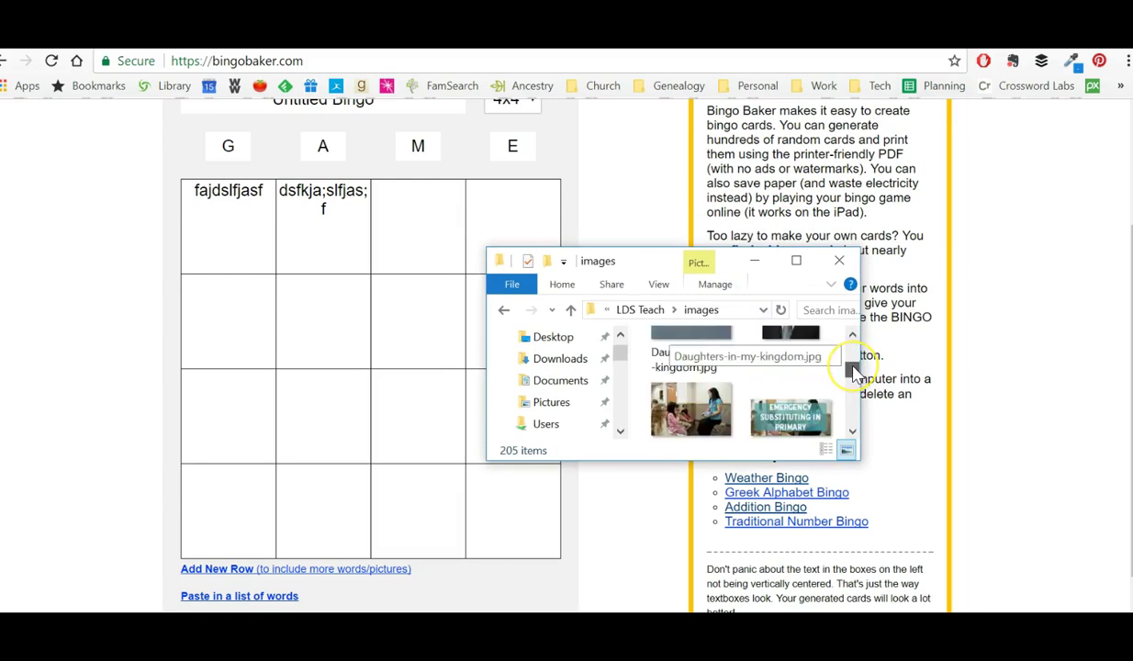
drag(683, 399, 450, 341)
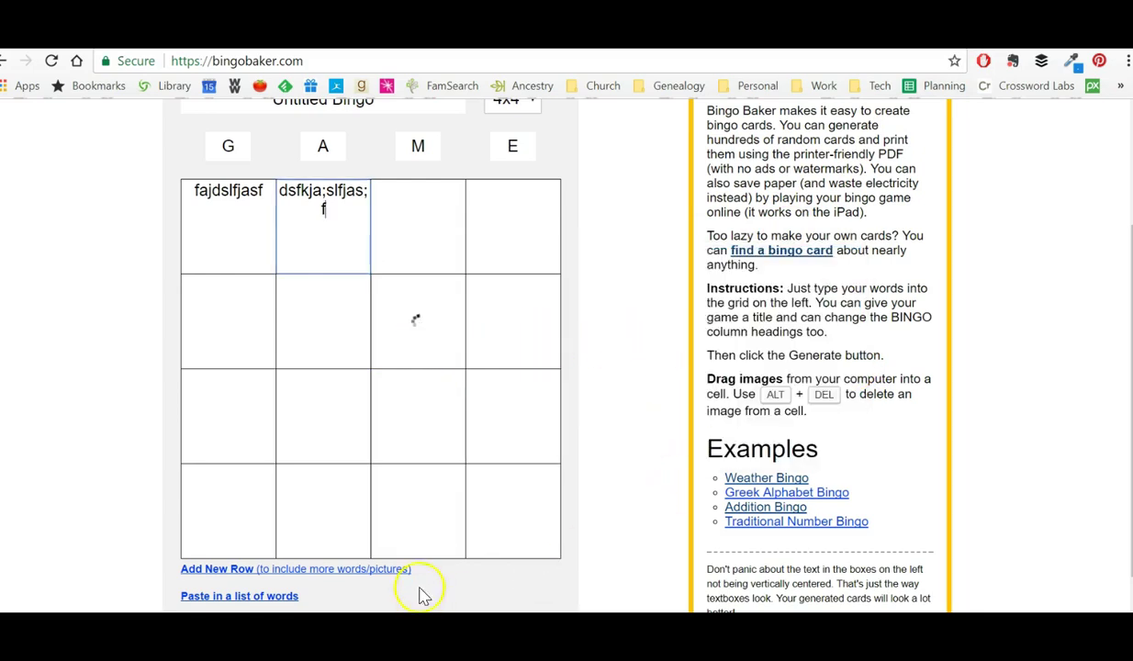
key(alt+Tab)
drag(768, 356, 331, 357)
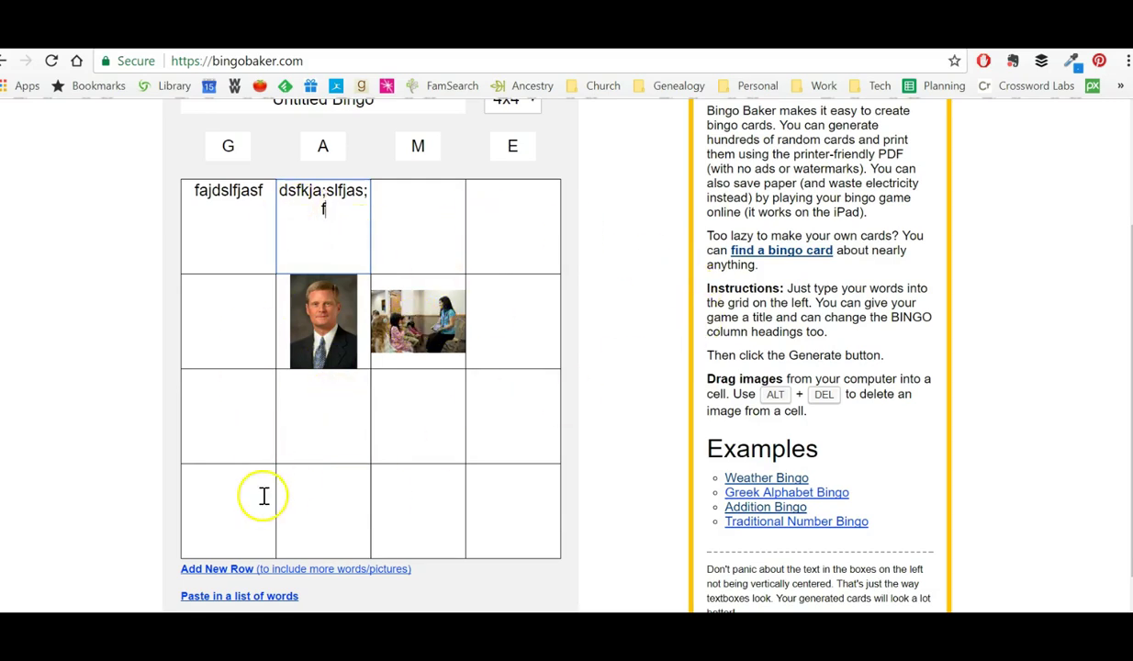
- Generate the bingo card and review the cards-per-page choices and the other print and play options
scroll(511, 523, down, 1)
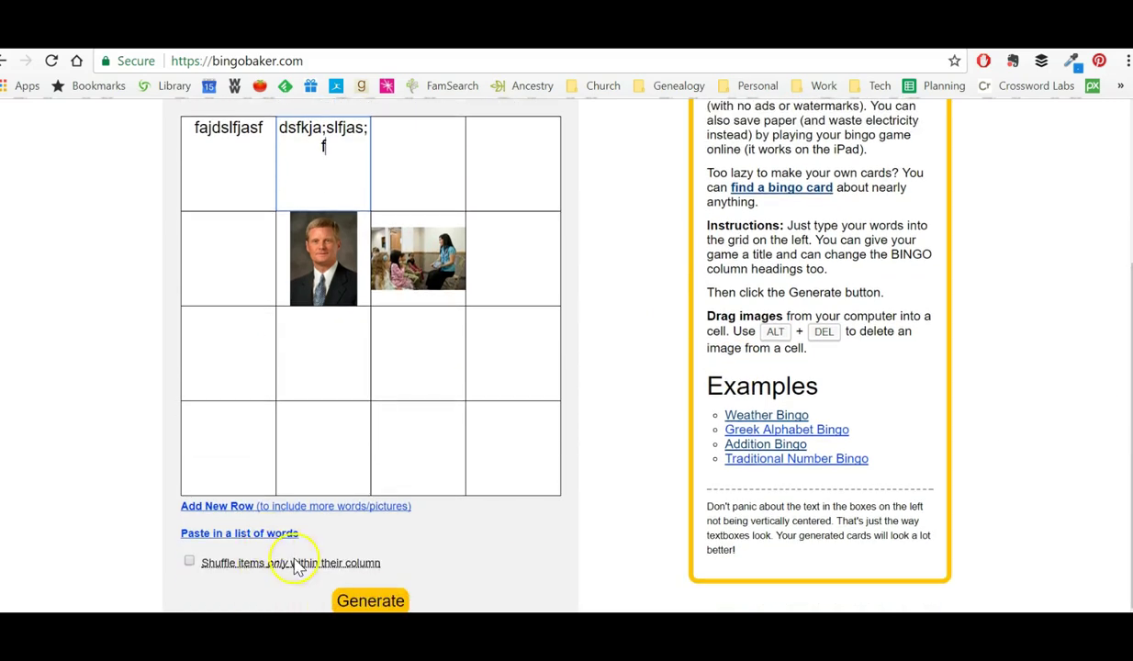
click(372, 601)
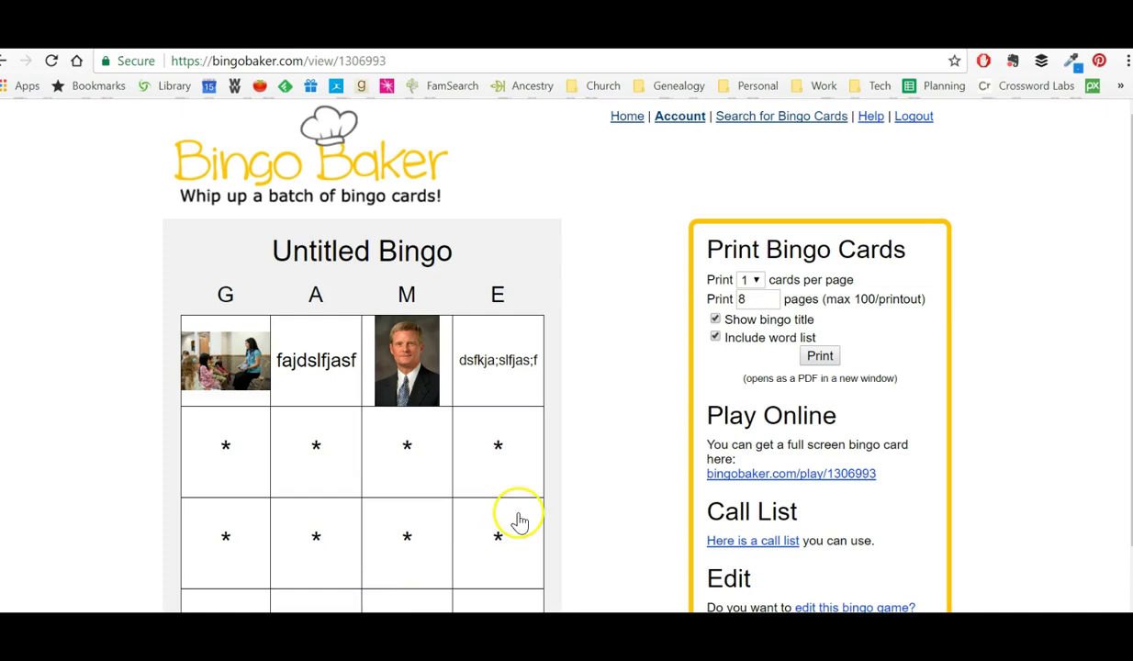
click(756, 289)
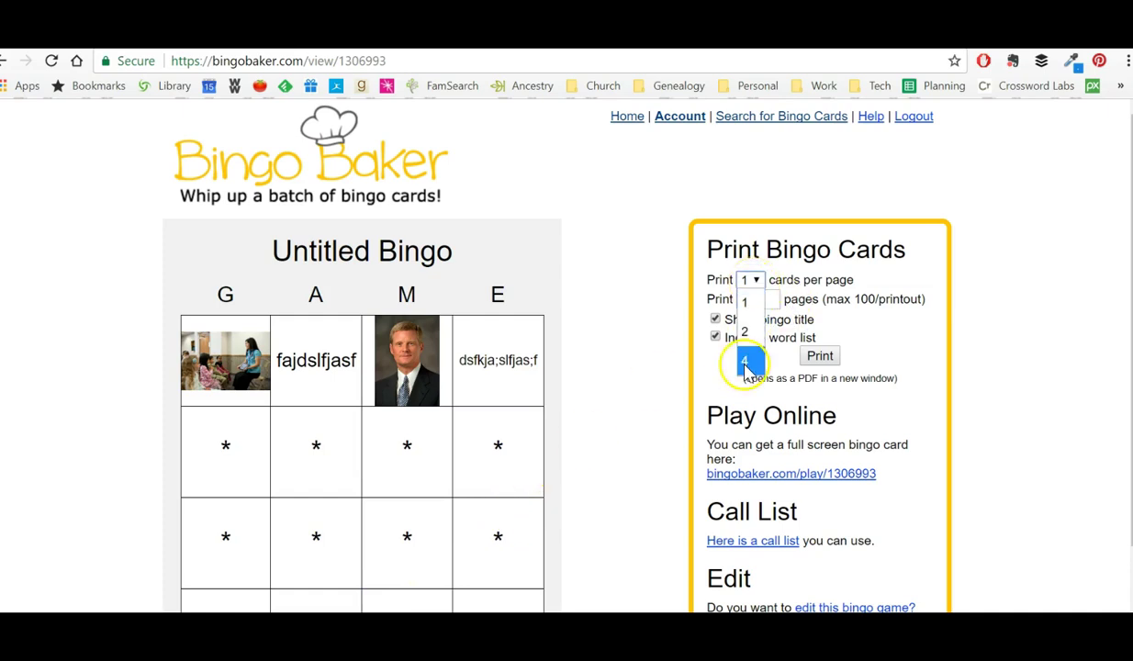
click(809, 287)
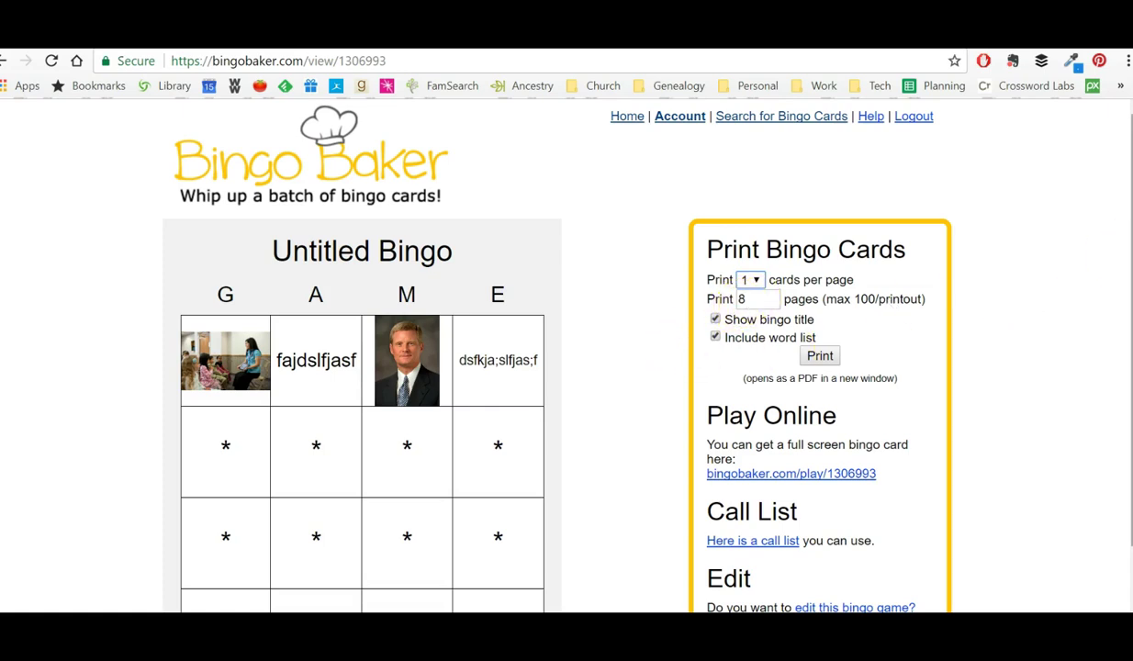
scroll(992, 316, down, 2)
scroll(624, 342, up, 2)
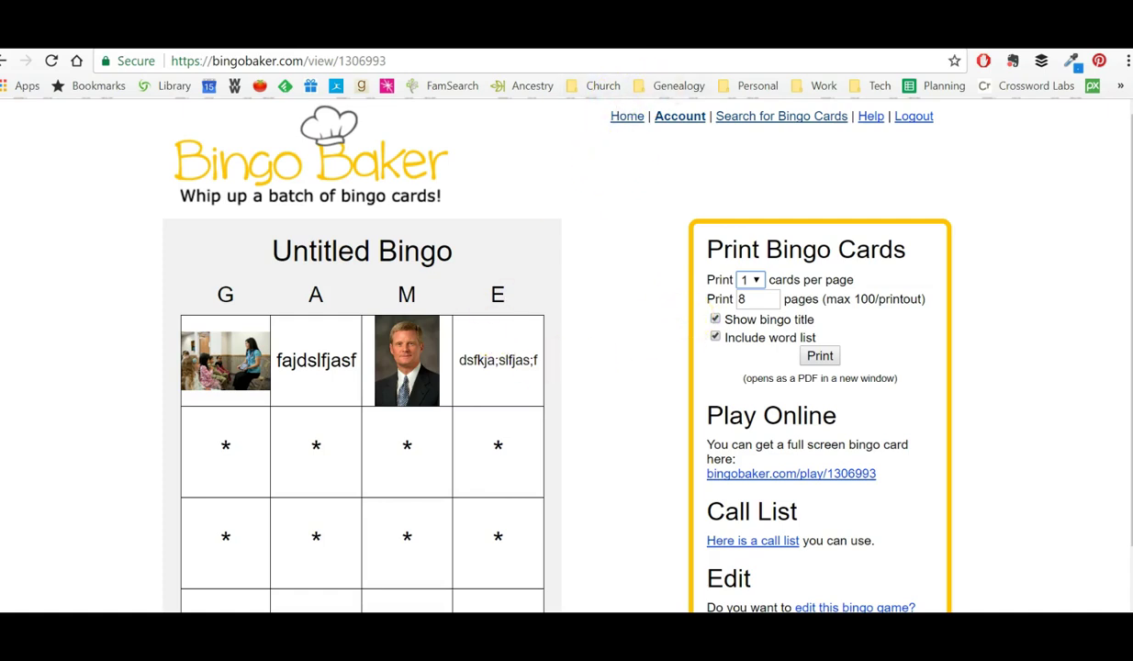
- Switch to the open Jeopardy game page and go to the JeopardyLabs home page
key(ctrl+Tab)
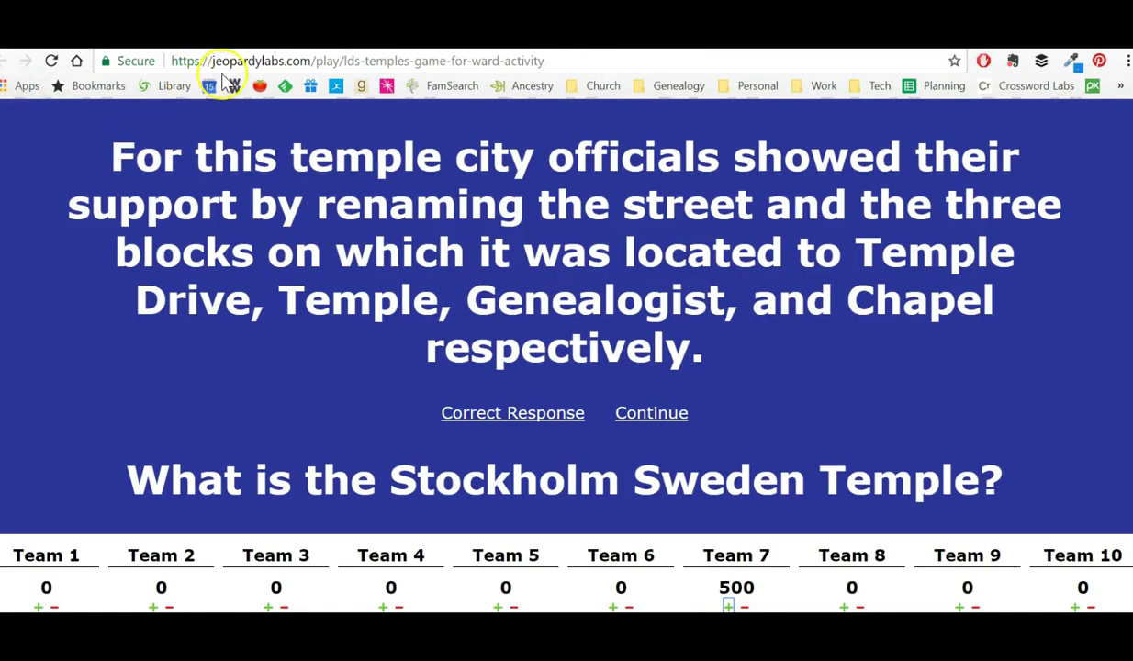
click(278, 61)
text(jeo)
key(Return)
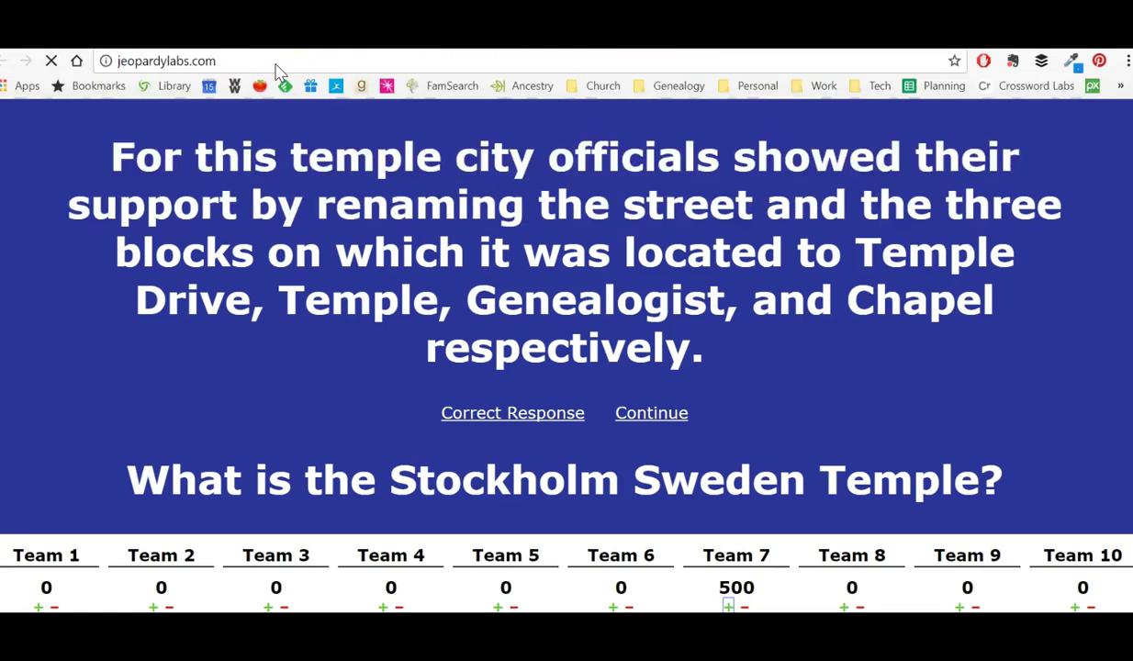